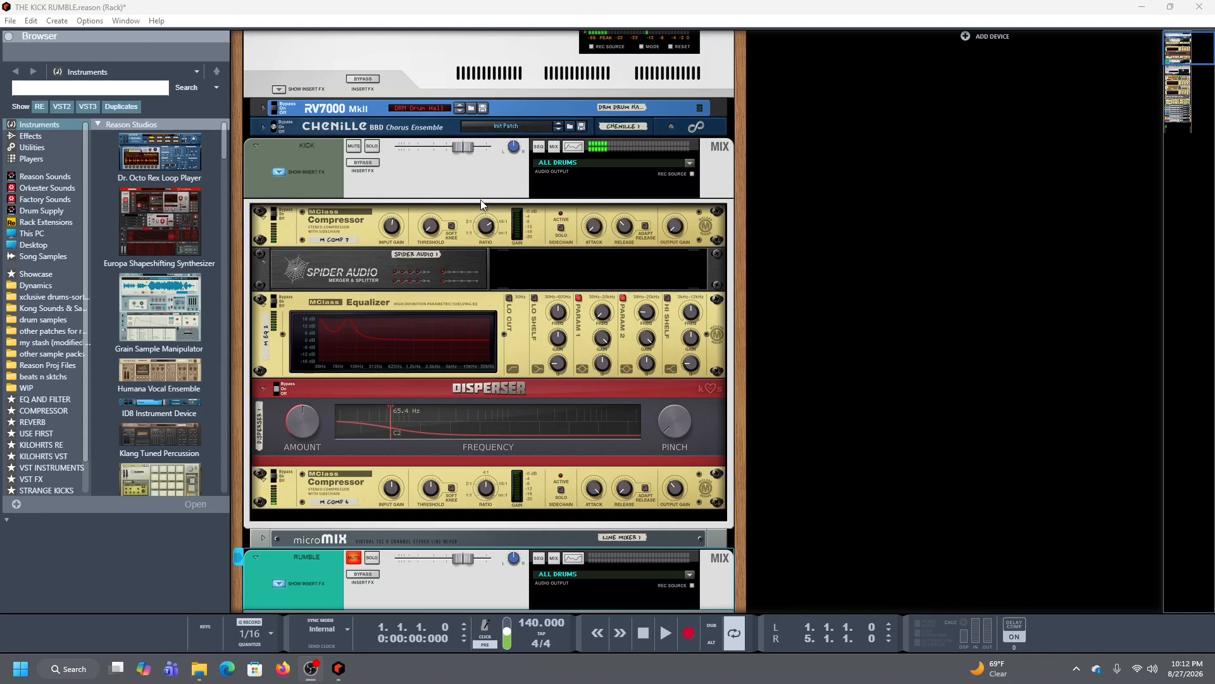
Mute the KICK channel
scroll(481, 200, down, 3)
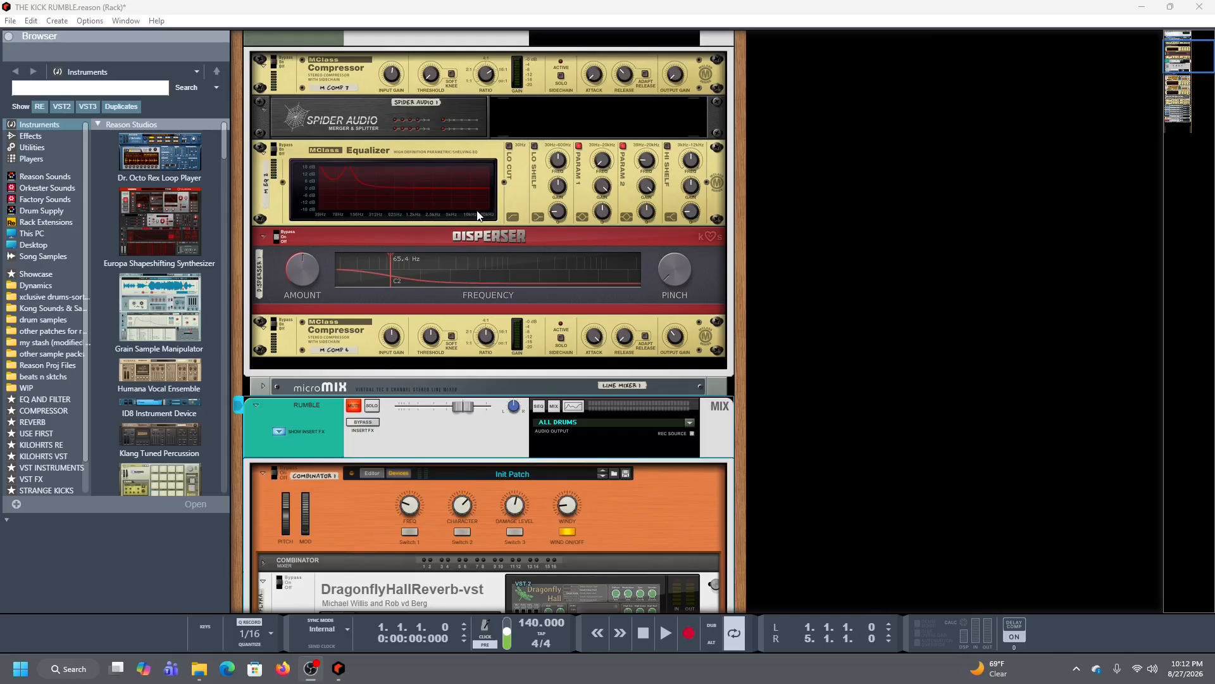
scroll(400, 203, up, 4)
click(370, 193)
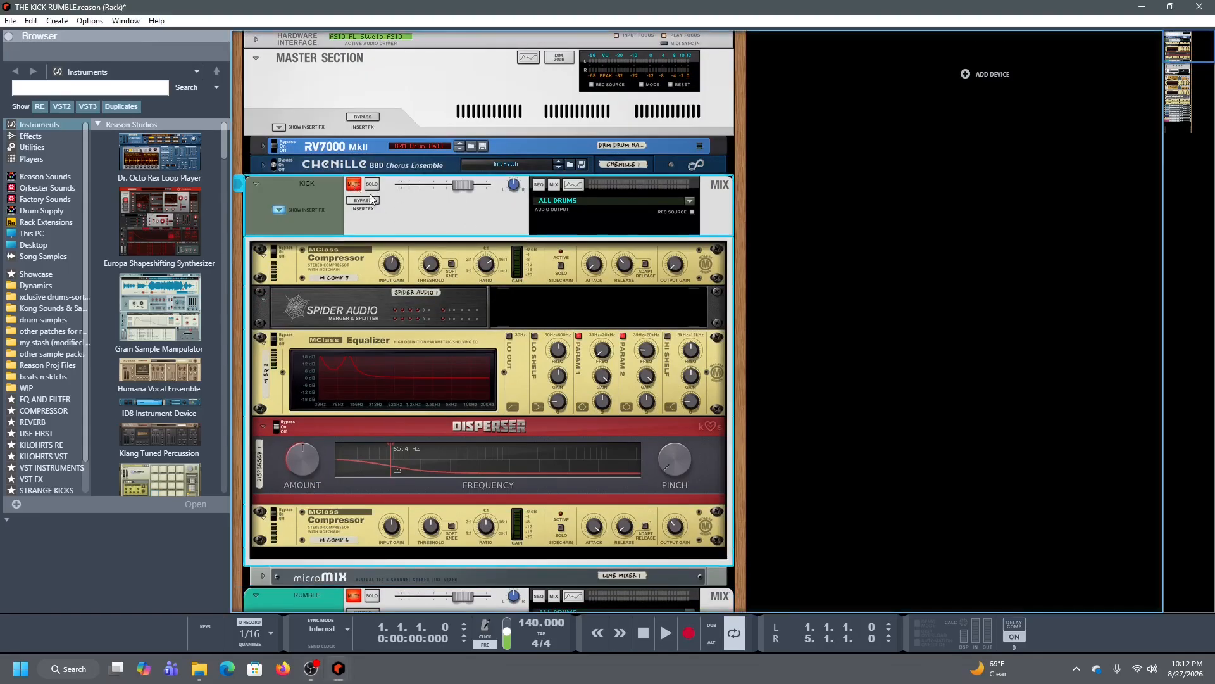
Audition the RUMBLE channel by unmuting it briefly and muting it again
scroll(393, 264, down, 8)
click(354, 217)
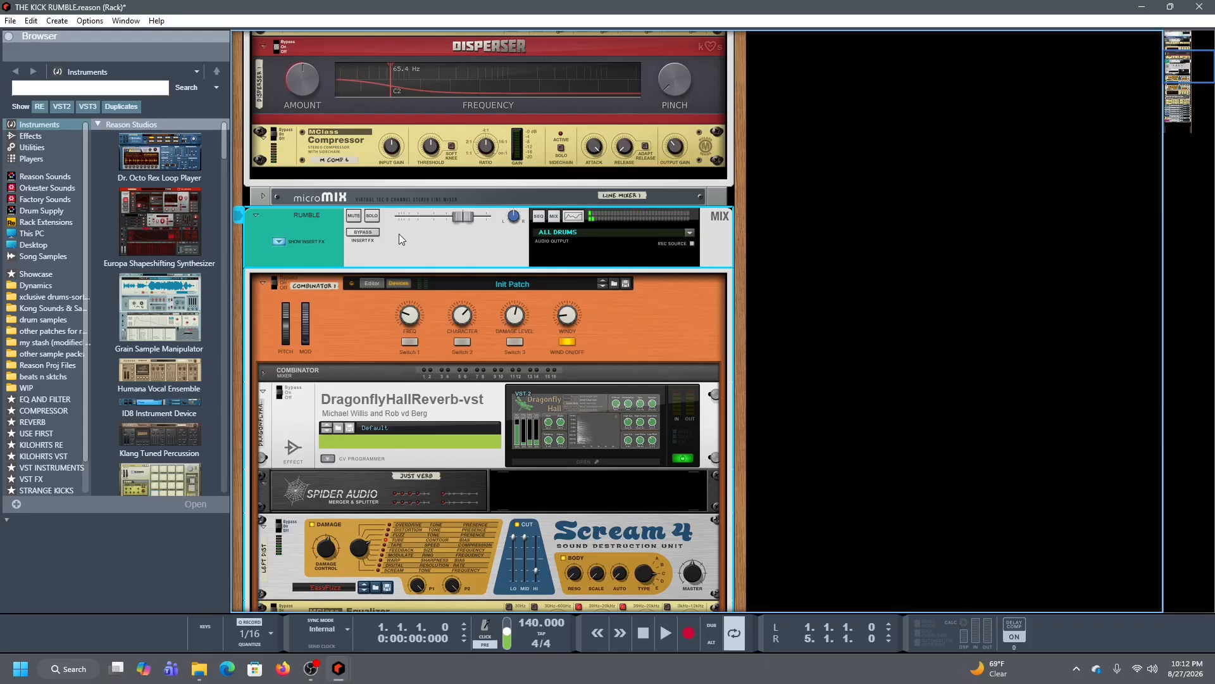
click(356, 219)
scroll(519, 294, up, 5)
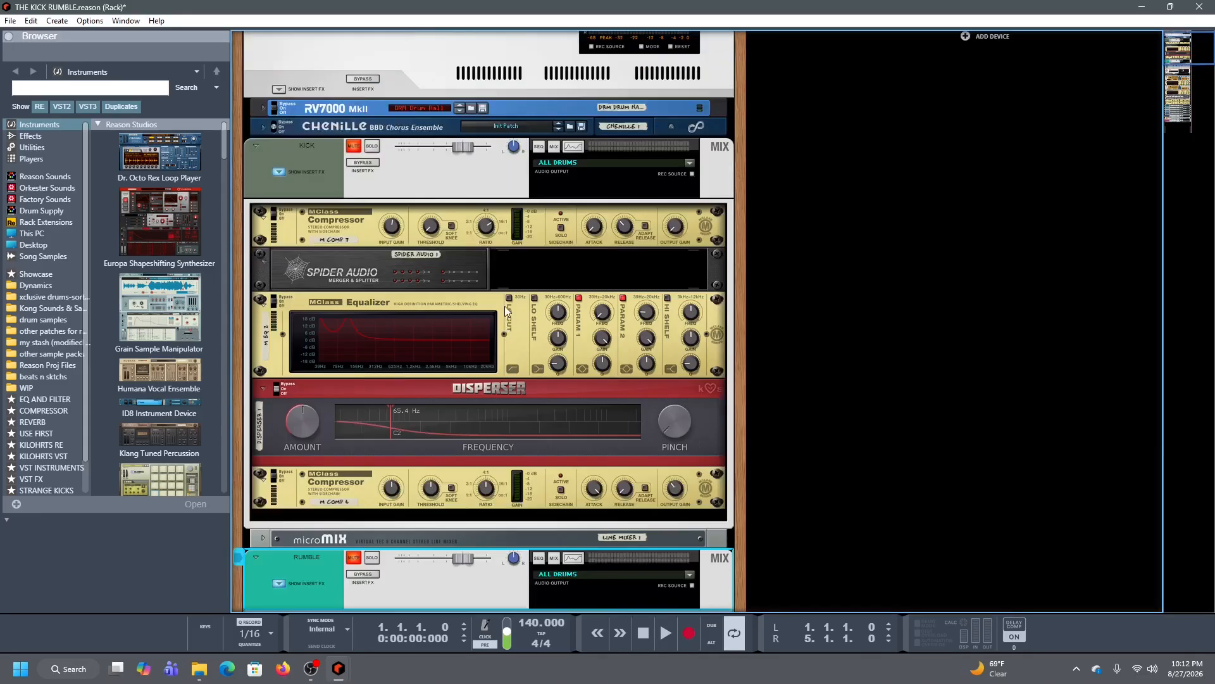
Inspect the rear cabling of the first MClass Compressor in the KICK insert chain and return to the front view
key(Tab)
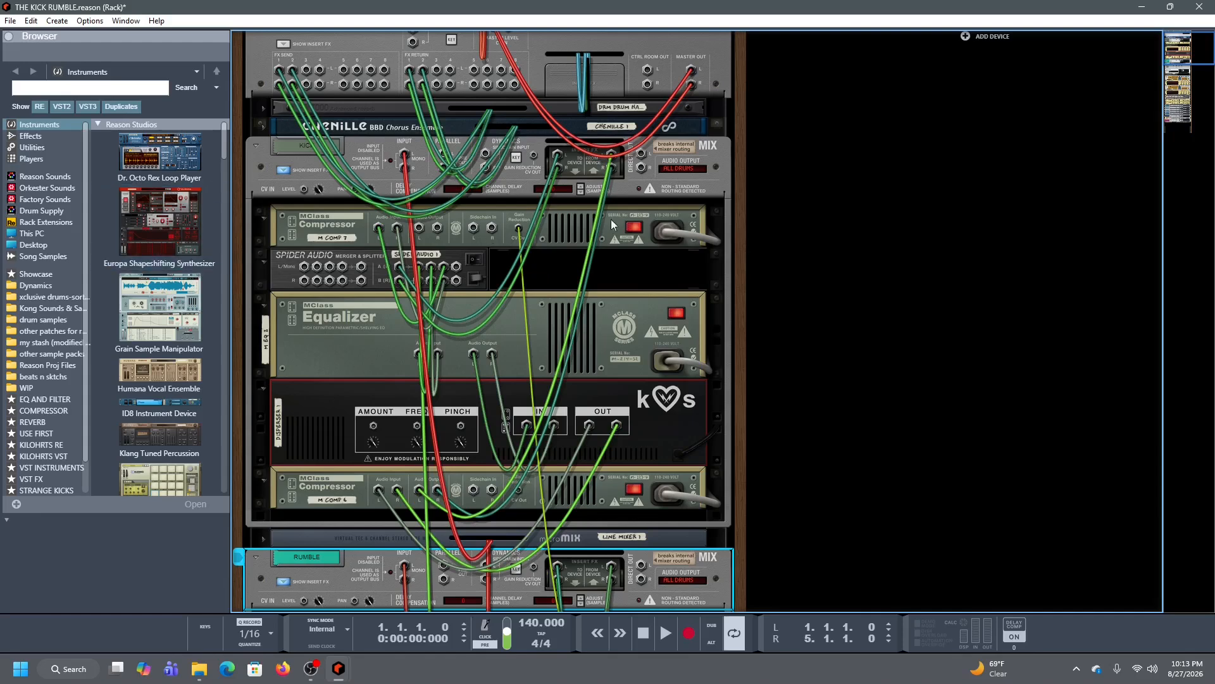
mouse_move(419, 227)
mouse_down()
mouse_move(422, 201)
mouse_move(418, 223)
mouse_up()
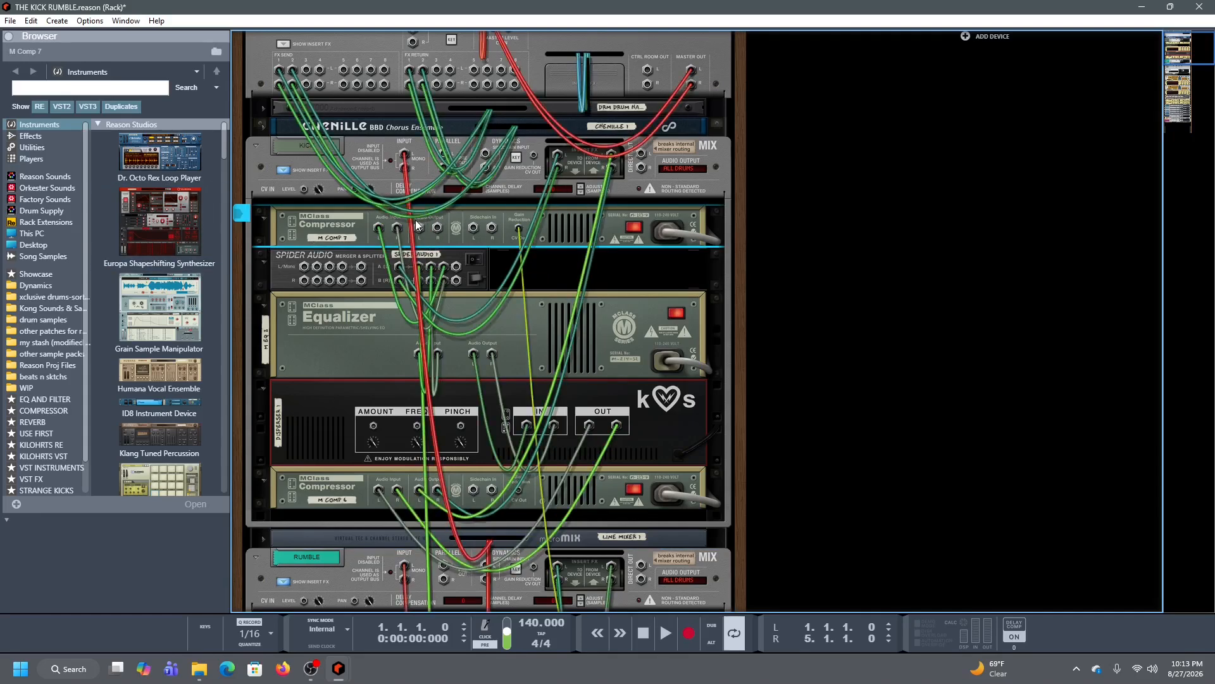
key(Tab)
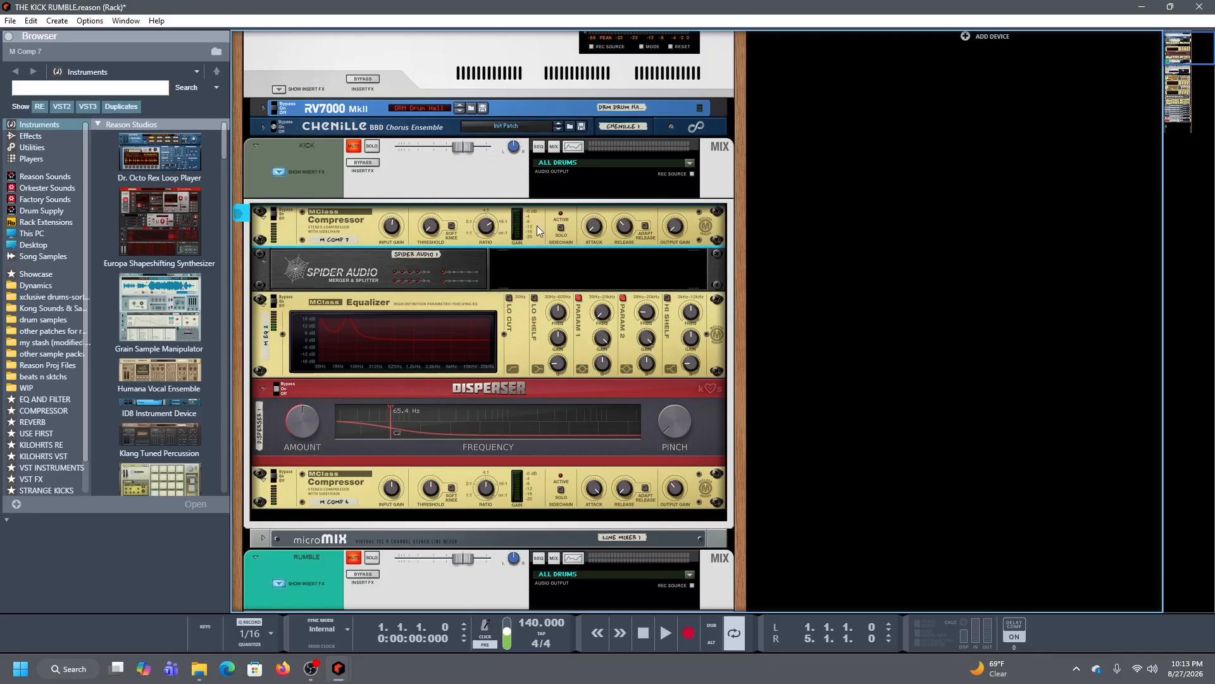
scroll(522, 256, up, 1)
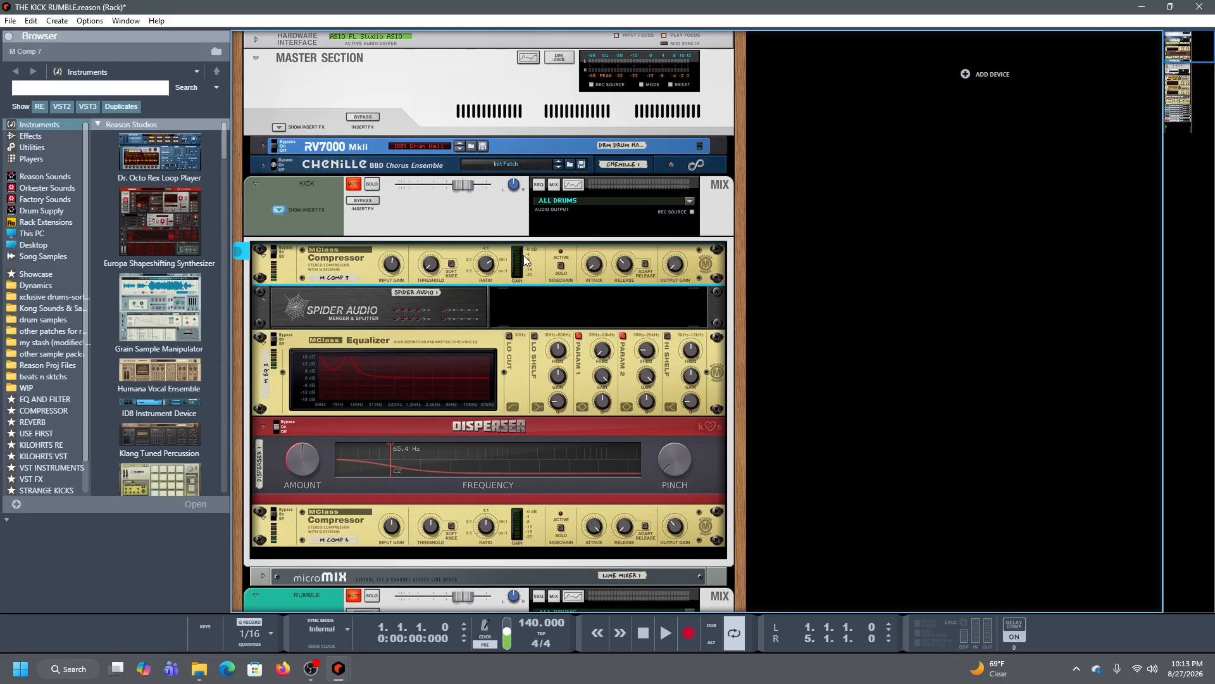
scroll(507, 246, down, 1)
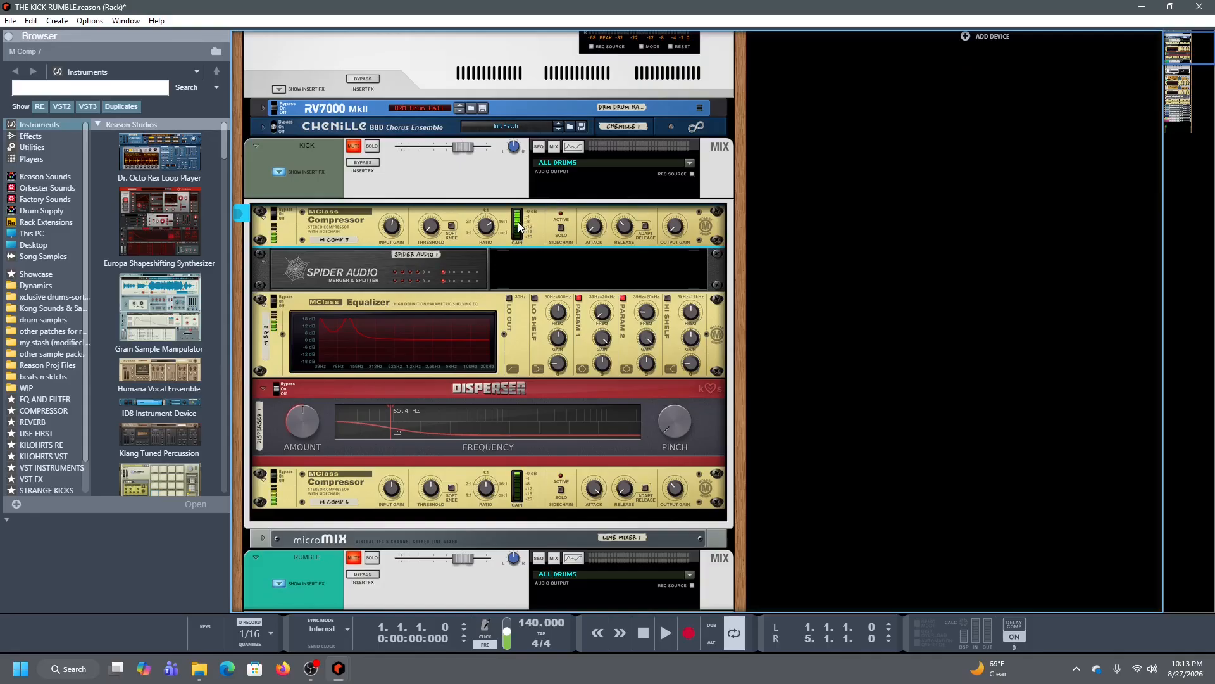
Examine the AMP's output level in the RUMBLE insert chain during playback
scroll(516, 225, down, 8)
scroll(516, 219, down, 10)
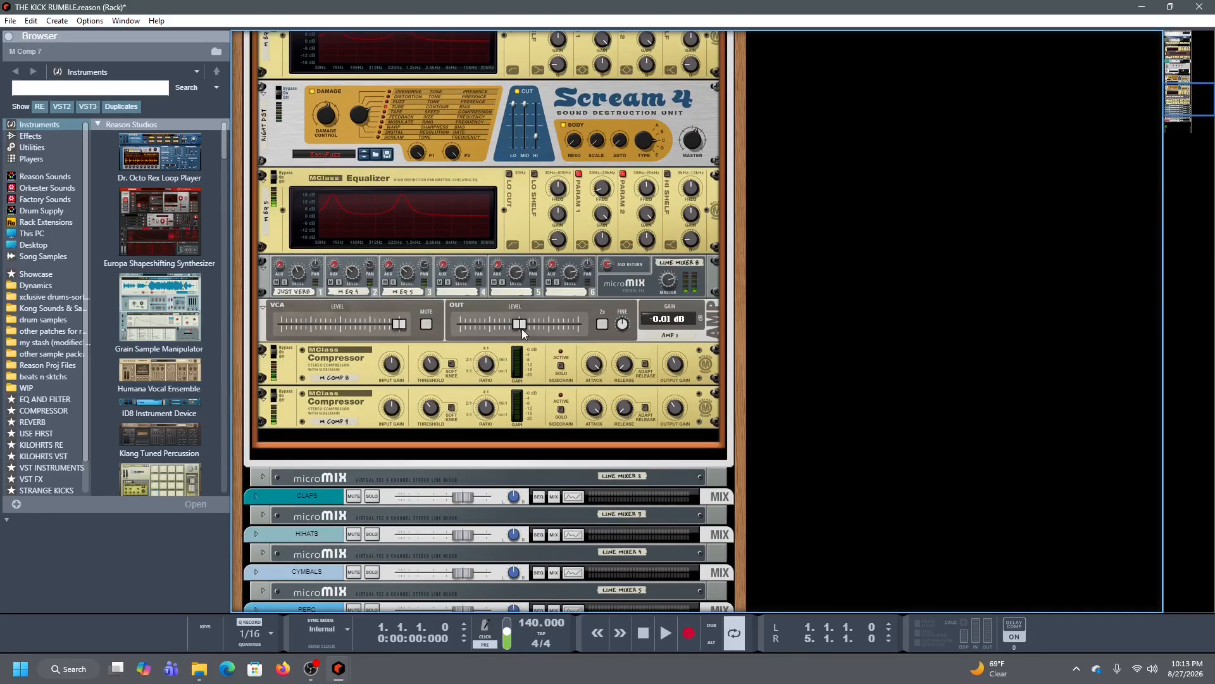
scroll(518, 327, down, 5)
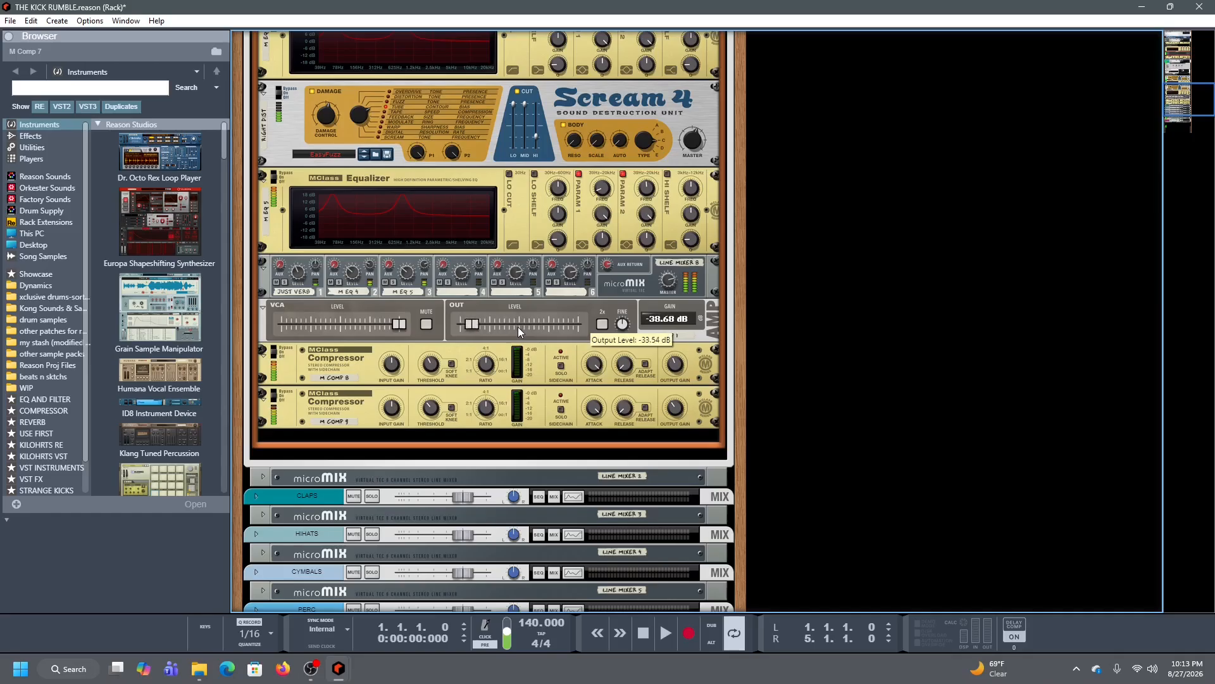
scroll(508, 348, up, 20)
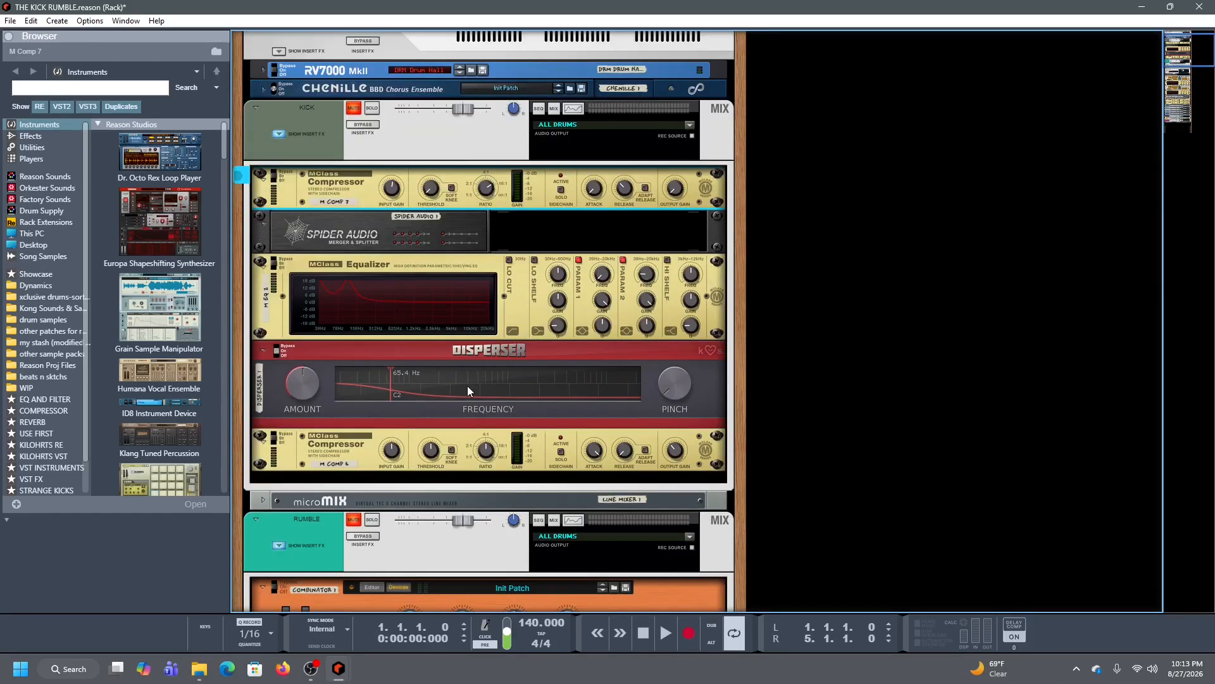
Unmute the KICK and RUMBLE channels
click(353, 107)
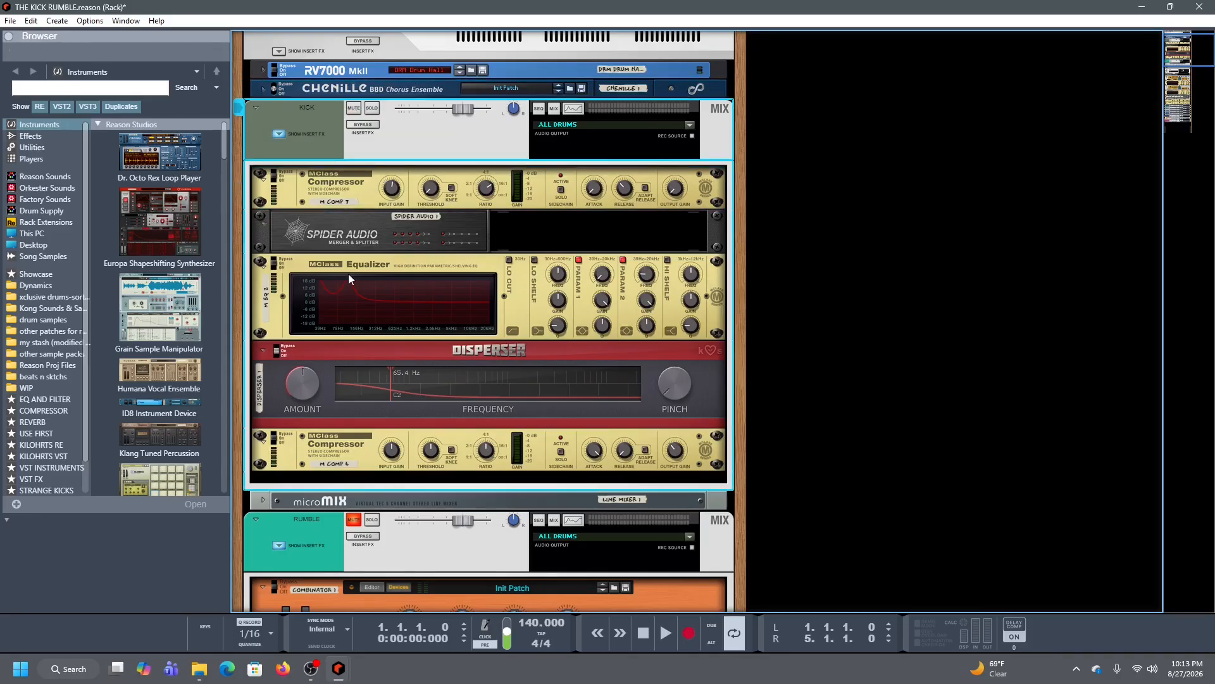
scroll(510, 432, down, 15)
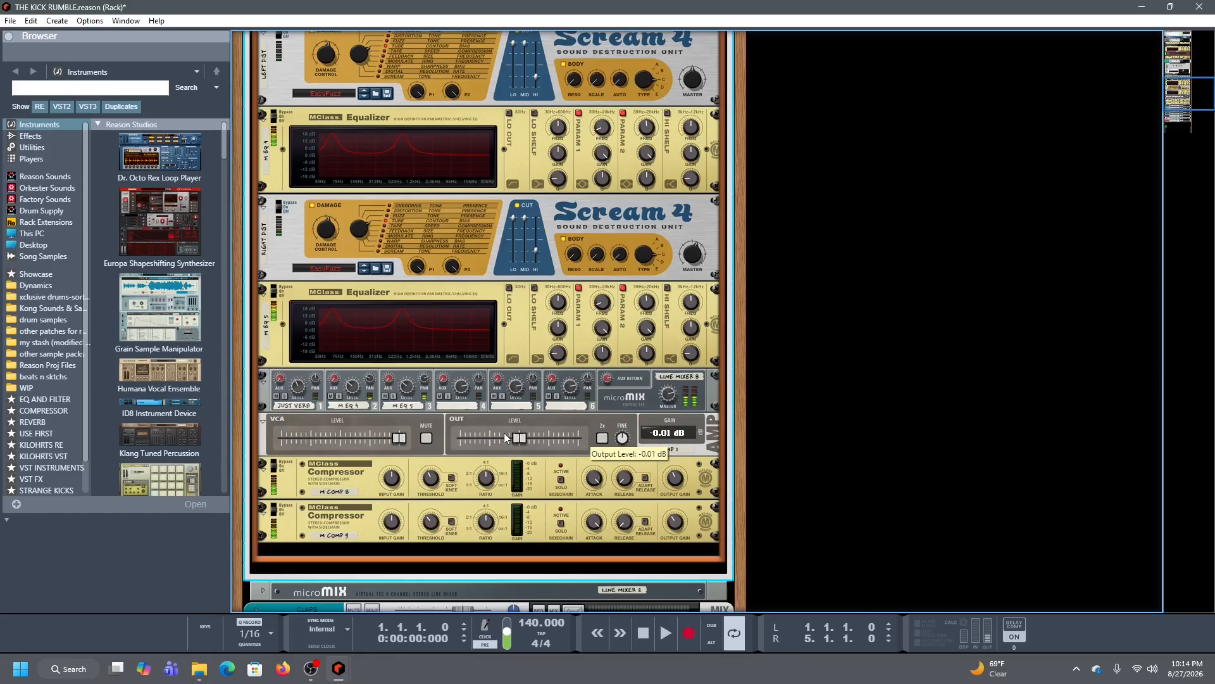
scroll(501, 431, up, 3)
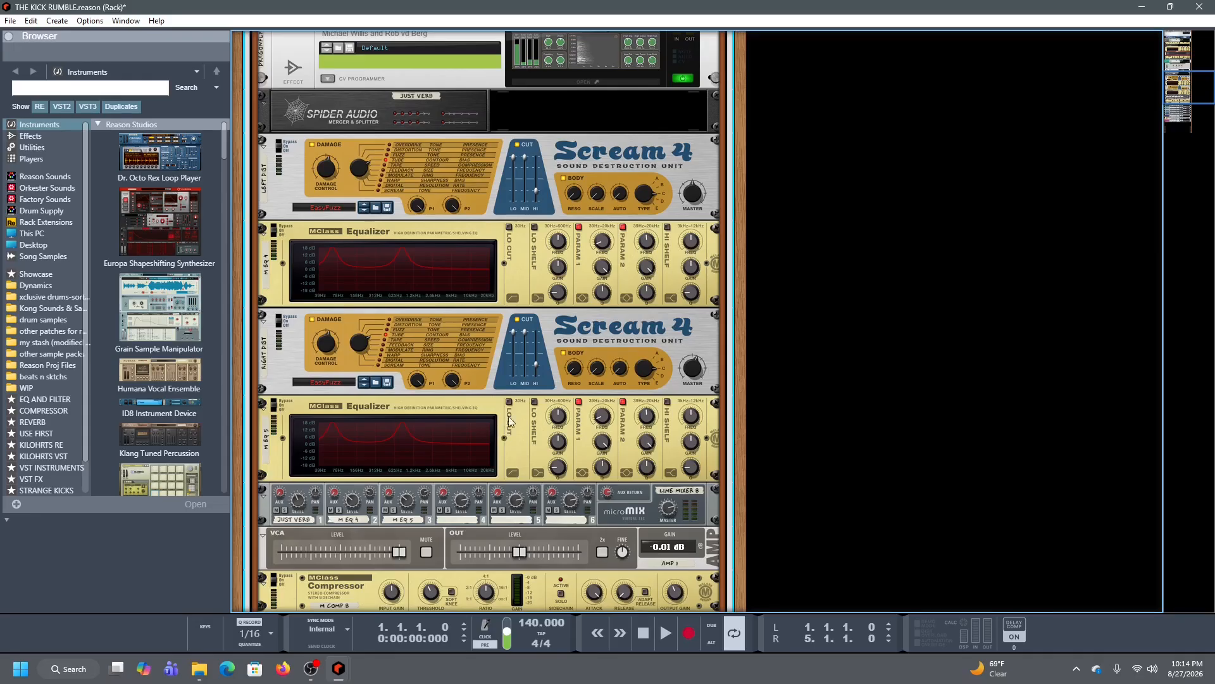
scroll(507, 415, up, 10)
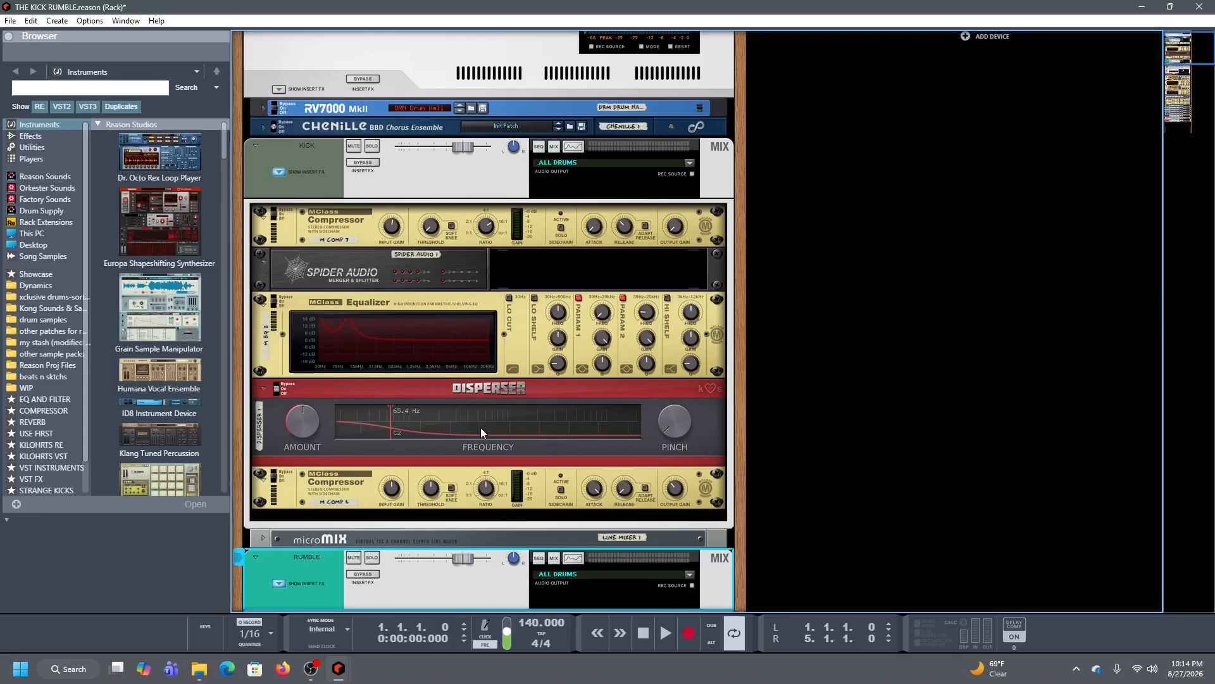
Review the AMP's output level, the first KICK compressor's threshold and the effect devices in the RUMBLE chain
scroll(504, 285, down, 8)
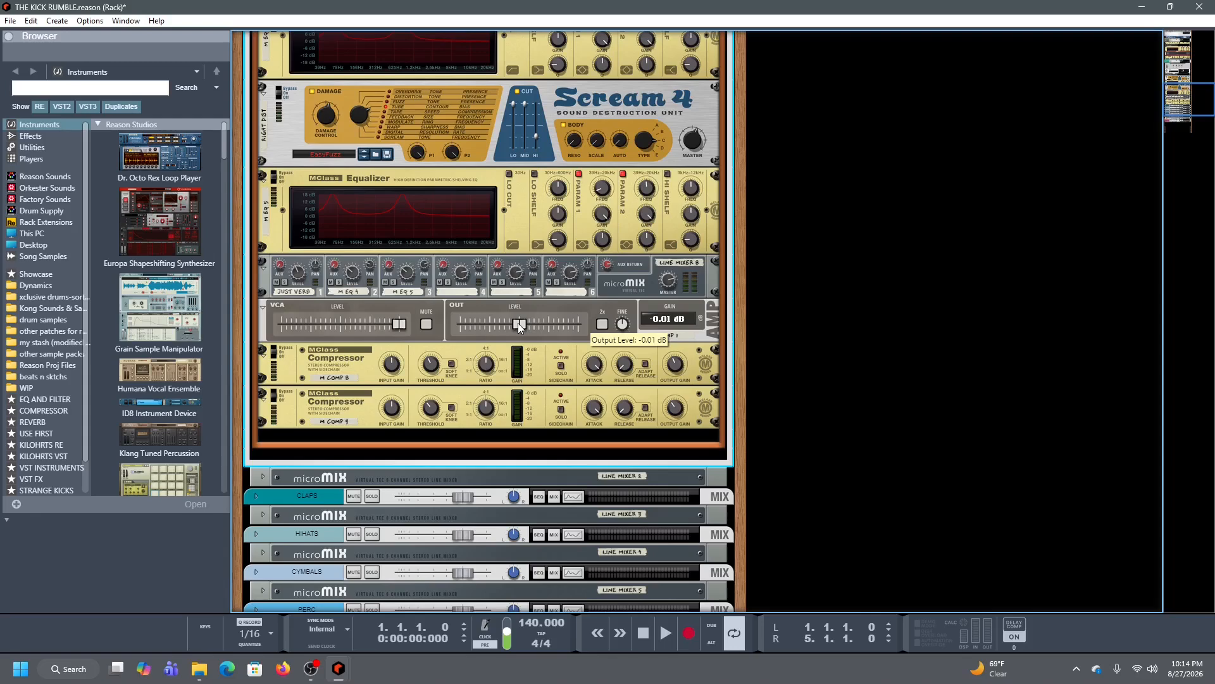
scroll(517, 323, up, 15)
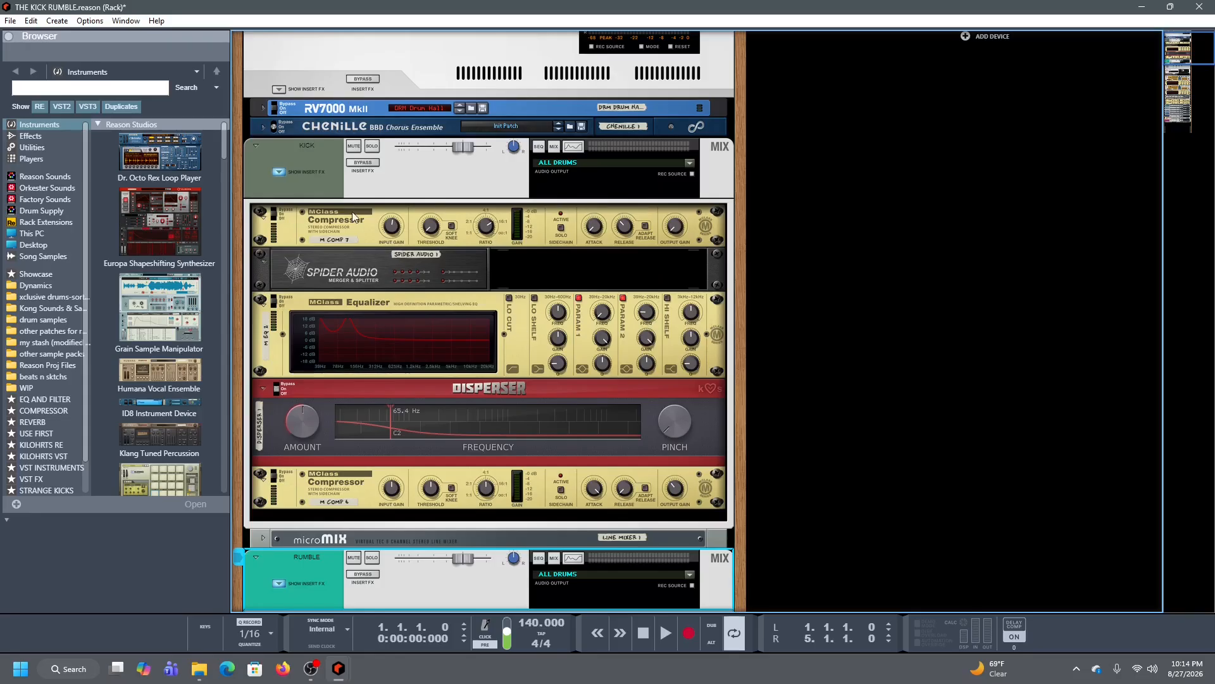
mouse_move(425, 232)
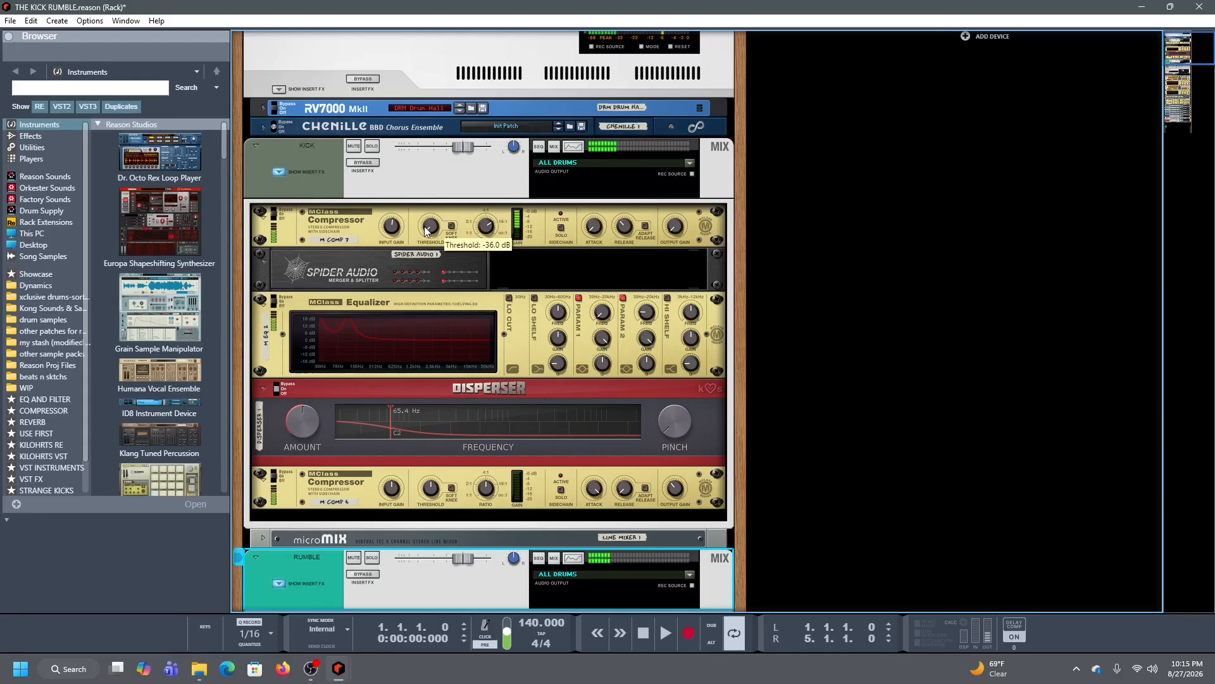
scroll(402, 231, down, 3)
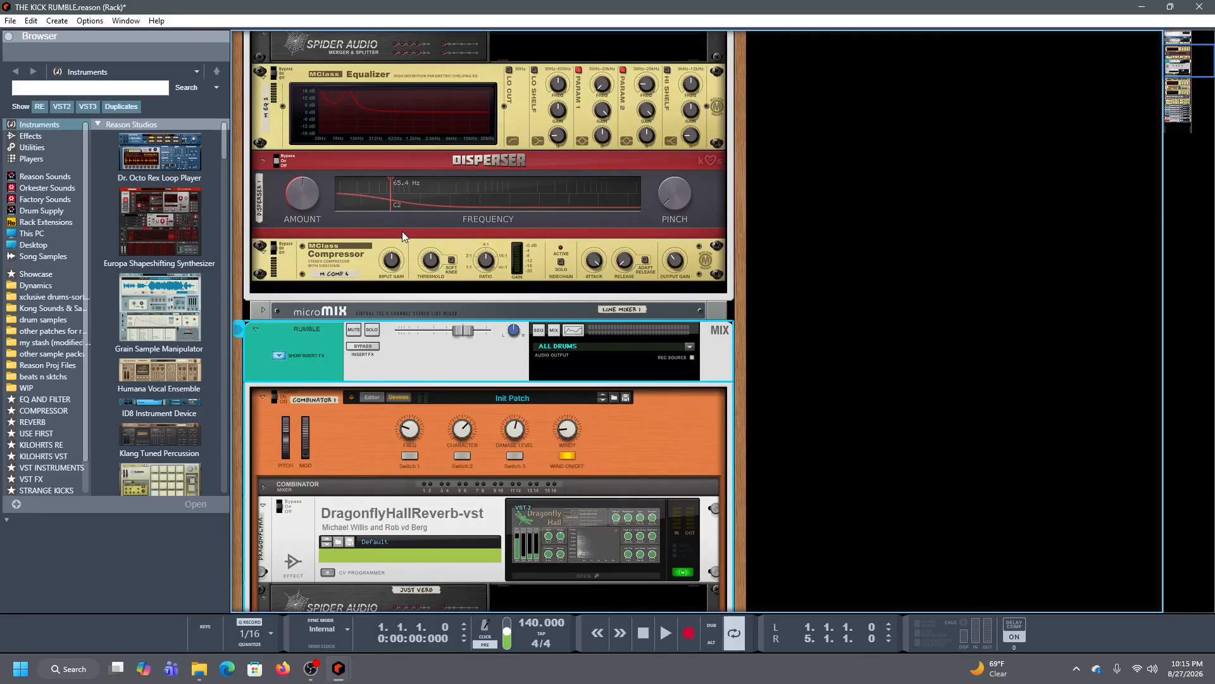
scroll(403, 236, down, 2)
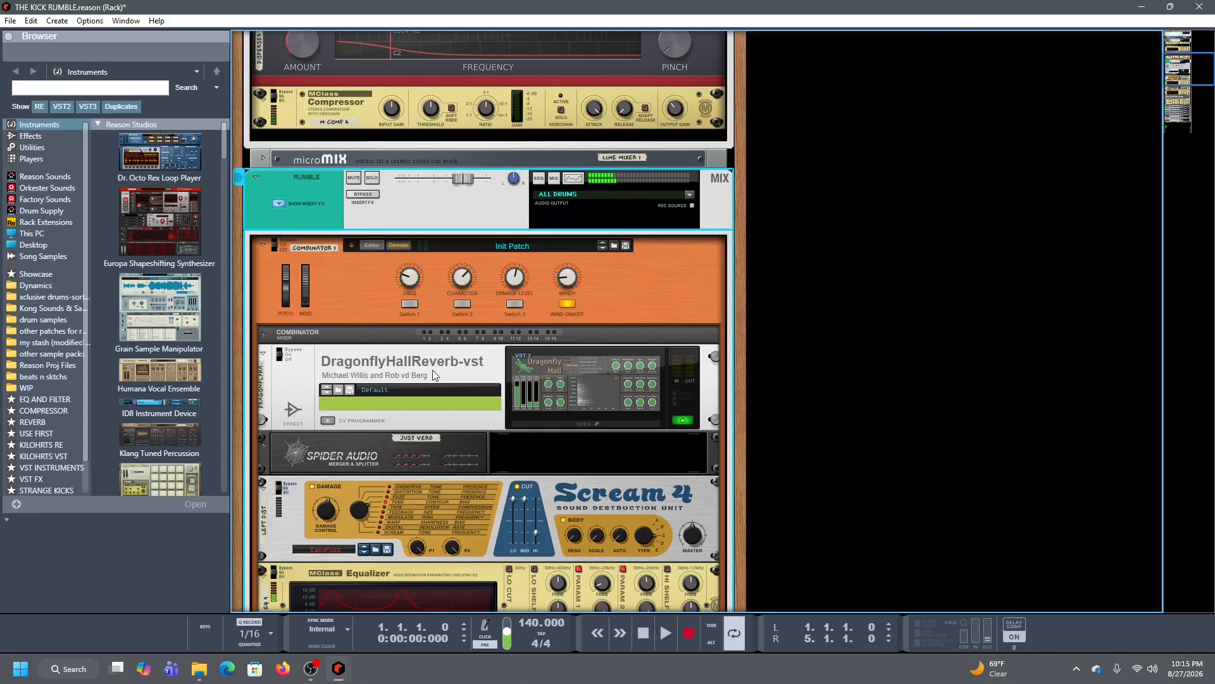
scroll(432, 371, down, 3)
scroll(443, 373, down, 1)
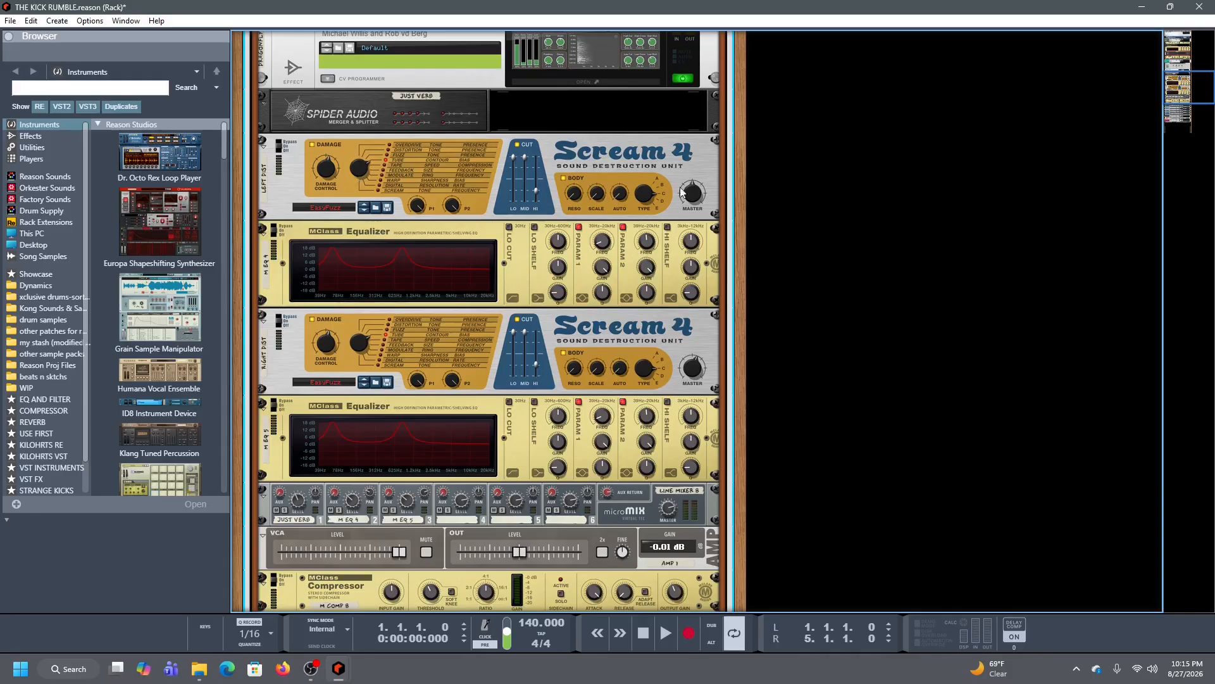
Inspect the rear cabling from the DragonflyHallReverb down to the AMP in the RUMBLE chain and return to the front view
key(Tab)
scroll(455, 324, up, 2)
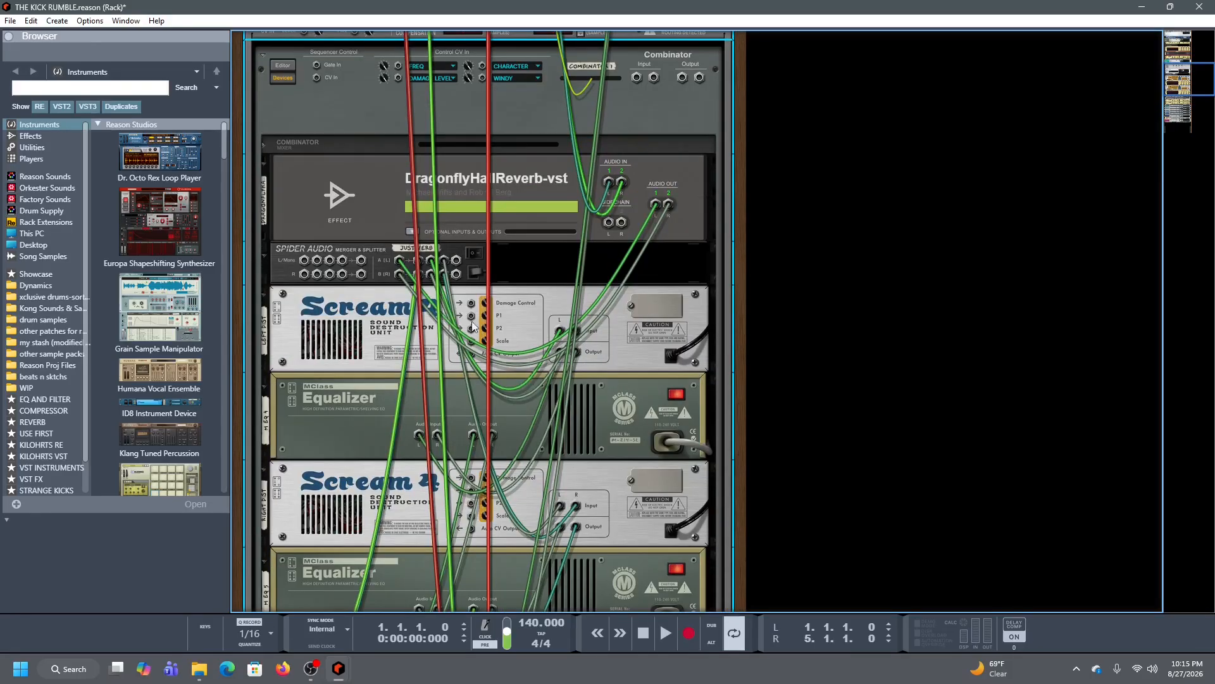
click(652, 198)
scroll(552, 265, down, 4)
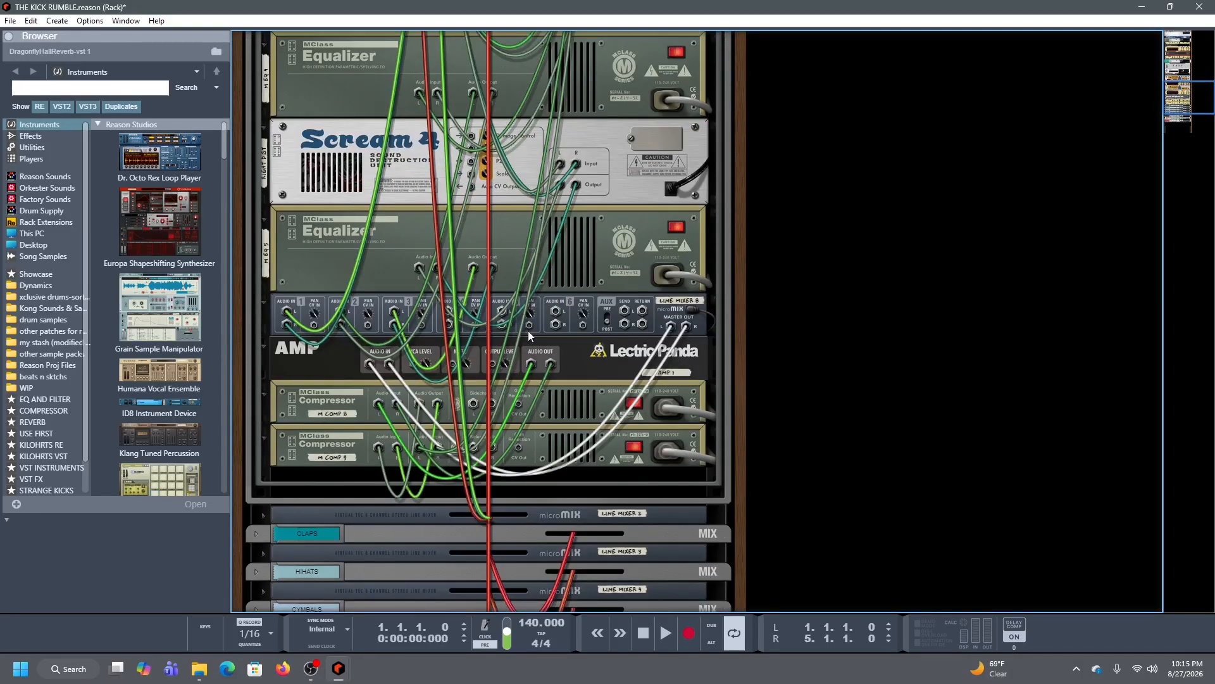
scroll(528, 331, up, 4)
scroll(524, 337, up, 1)
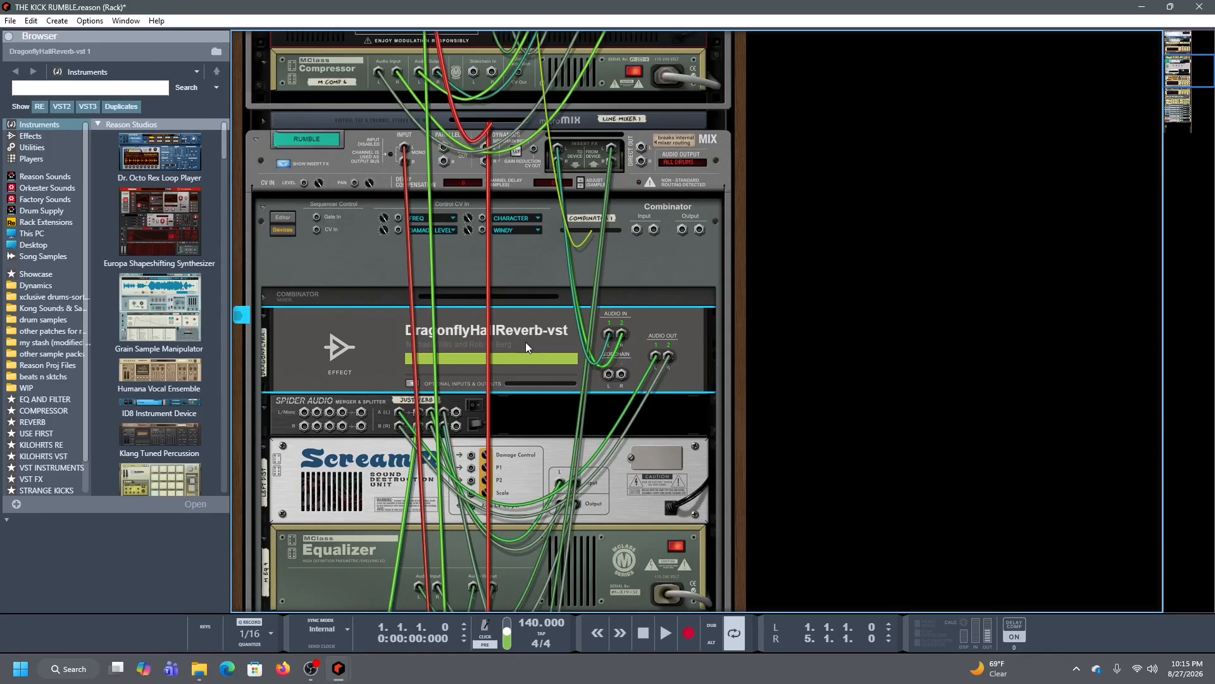
key(Tab)
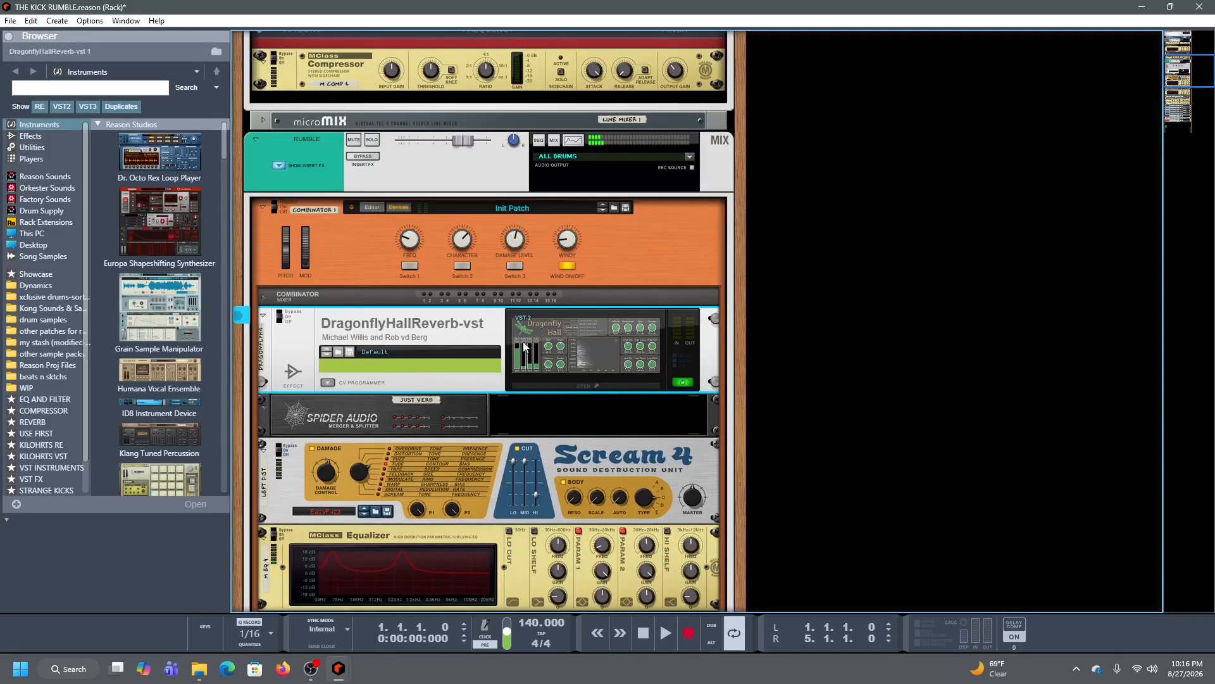
Open the DragonflyHallReverb editor to view its reverb settings and close it again
scroll(481, 344, down, 1)
click(593, 309)
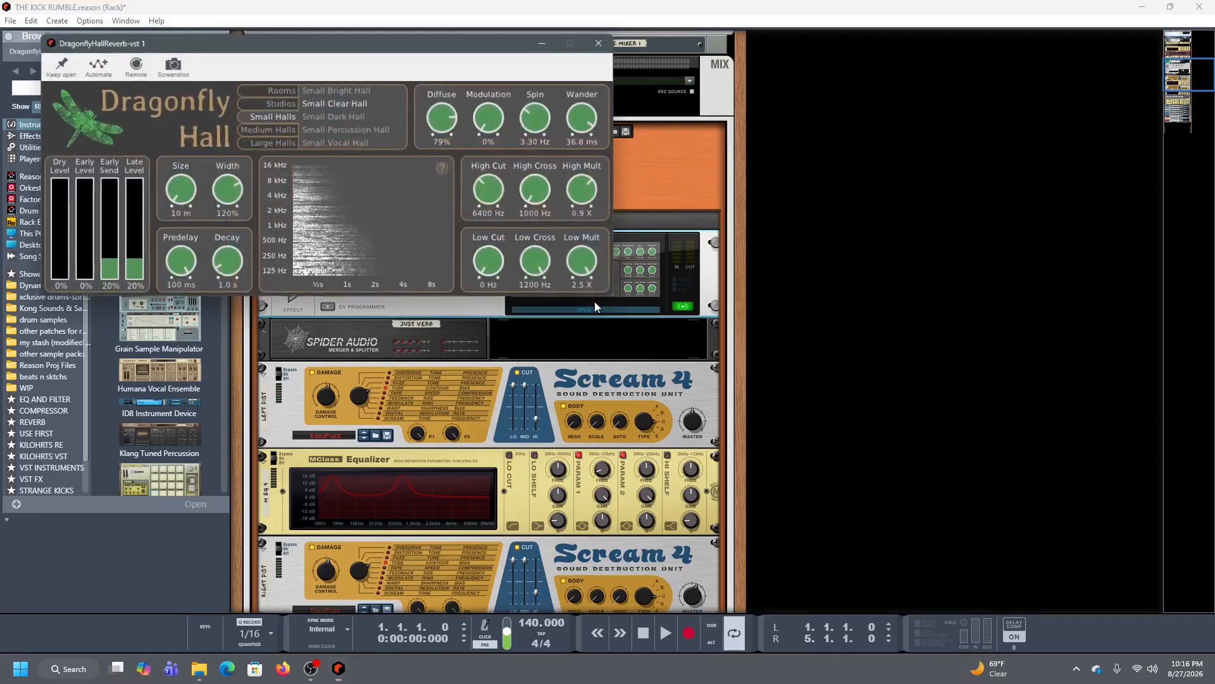
click(611, 44)
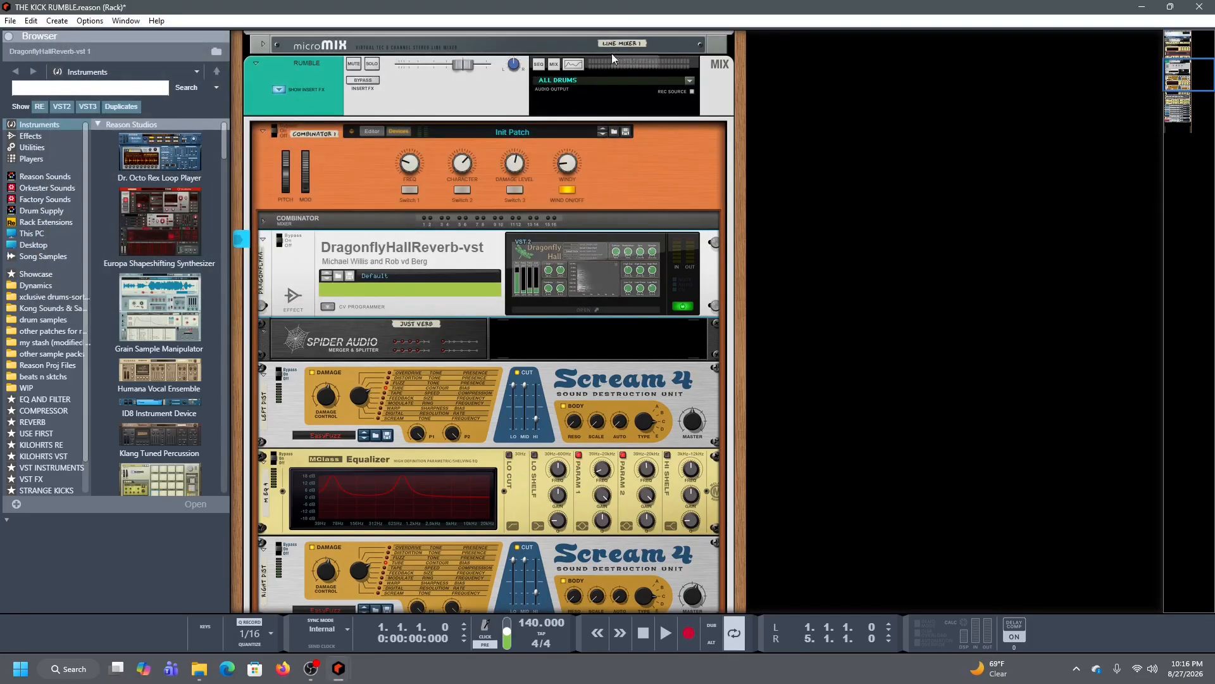
click(591, 308)
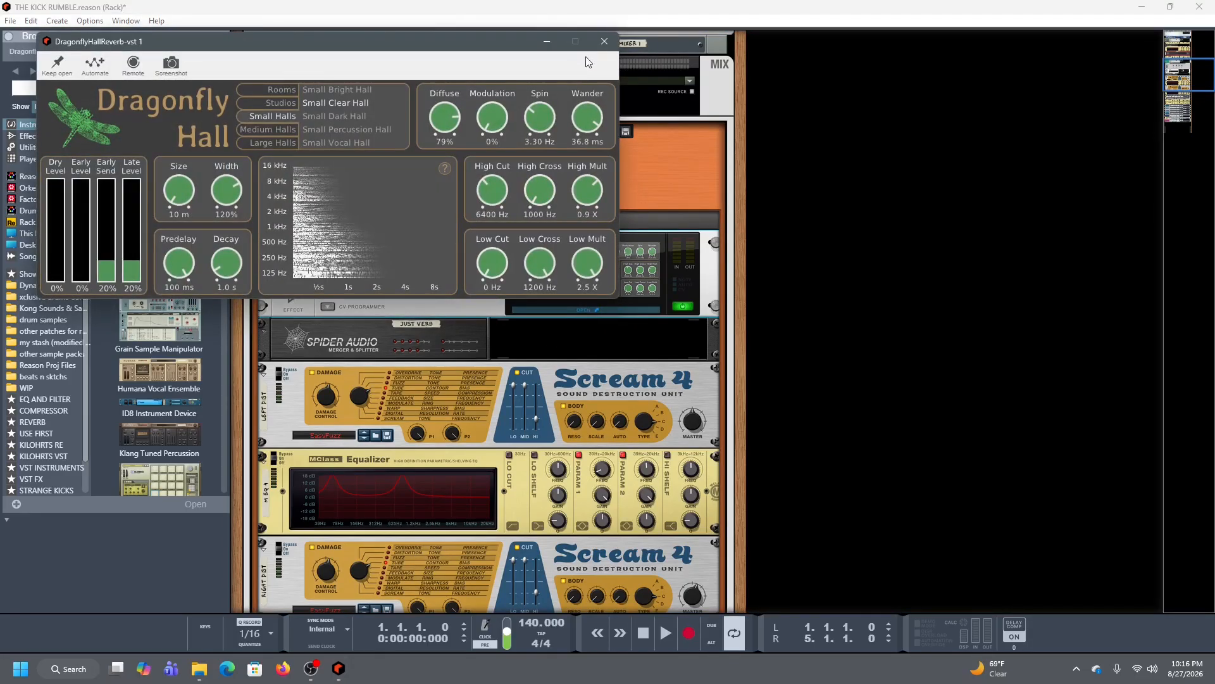
click(606, 40)
Trace the JUST VERB splitter's rear cables to the line mixer and the two Scream 4 units
key(Tab)
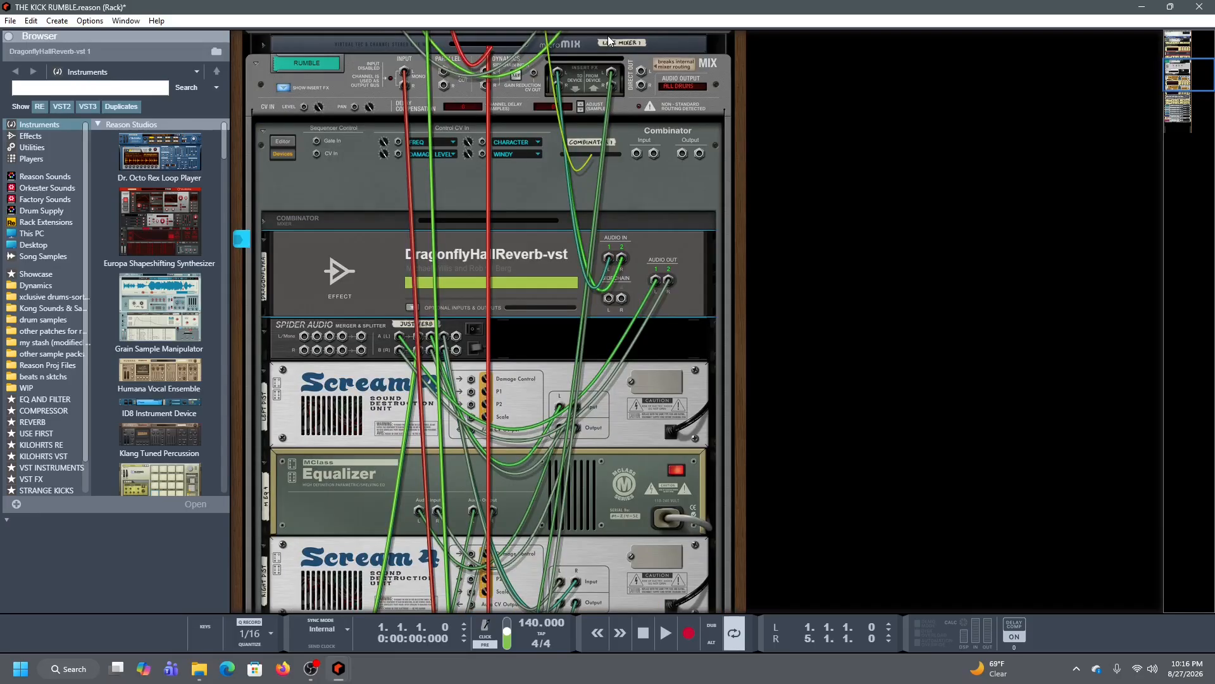
scroll(551, 181, down, 10)
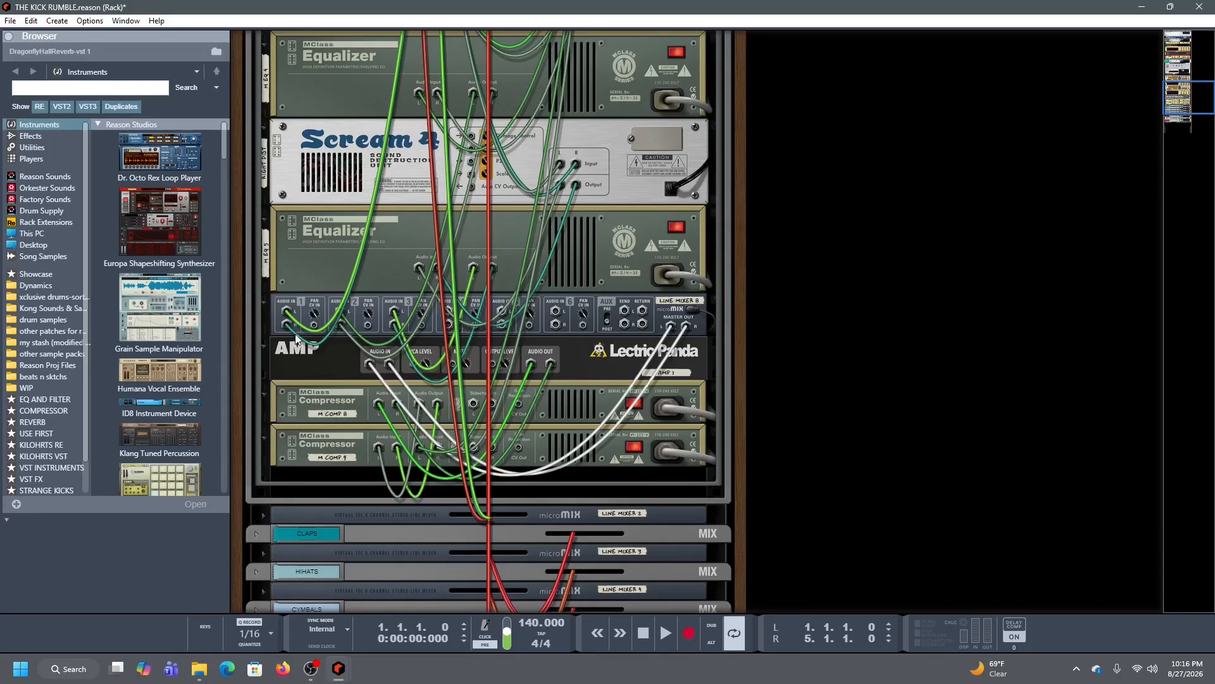
scroll(294, 321, up, 3)
scroll(359, 343, down, 3)
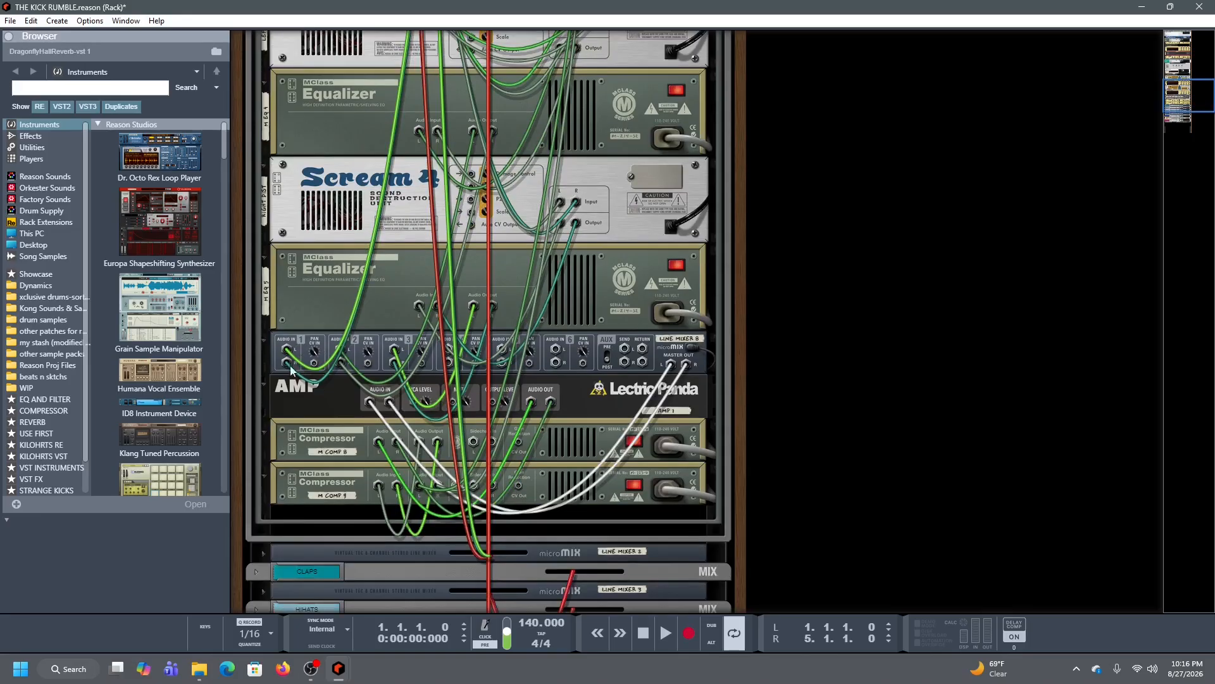
scroll(285, 364, up, 8)
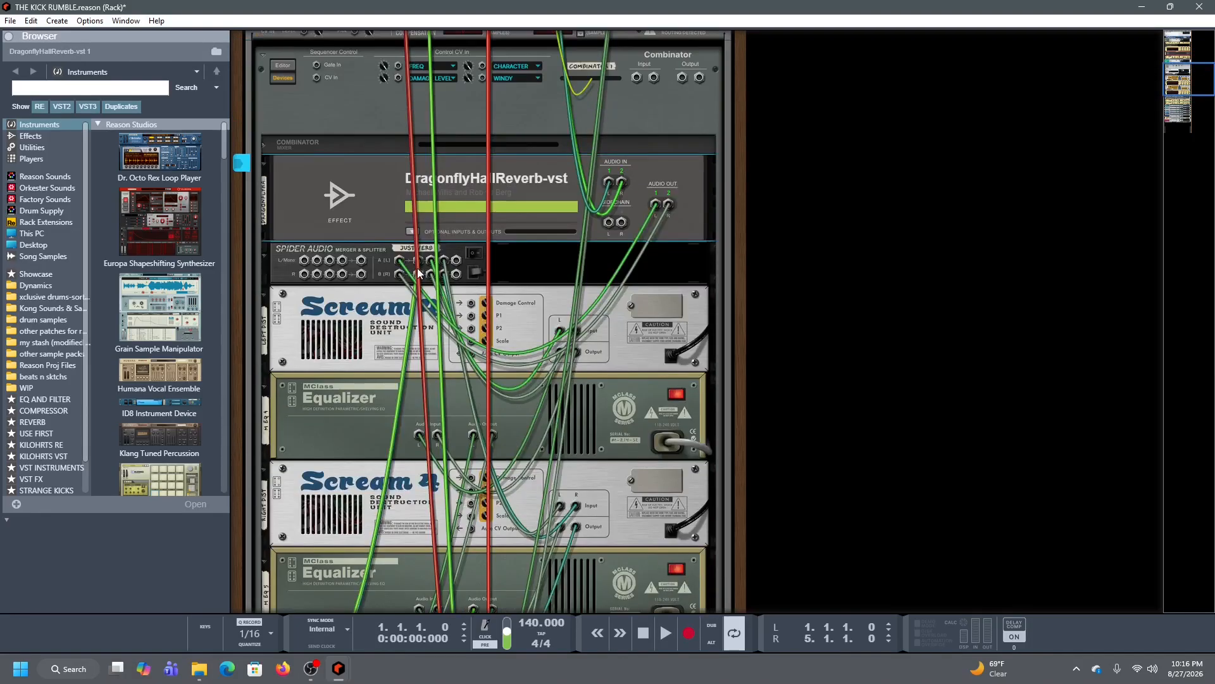
click(433, 266)
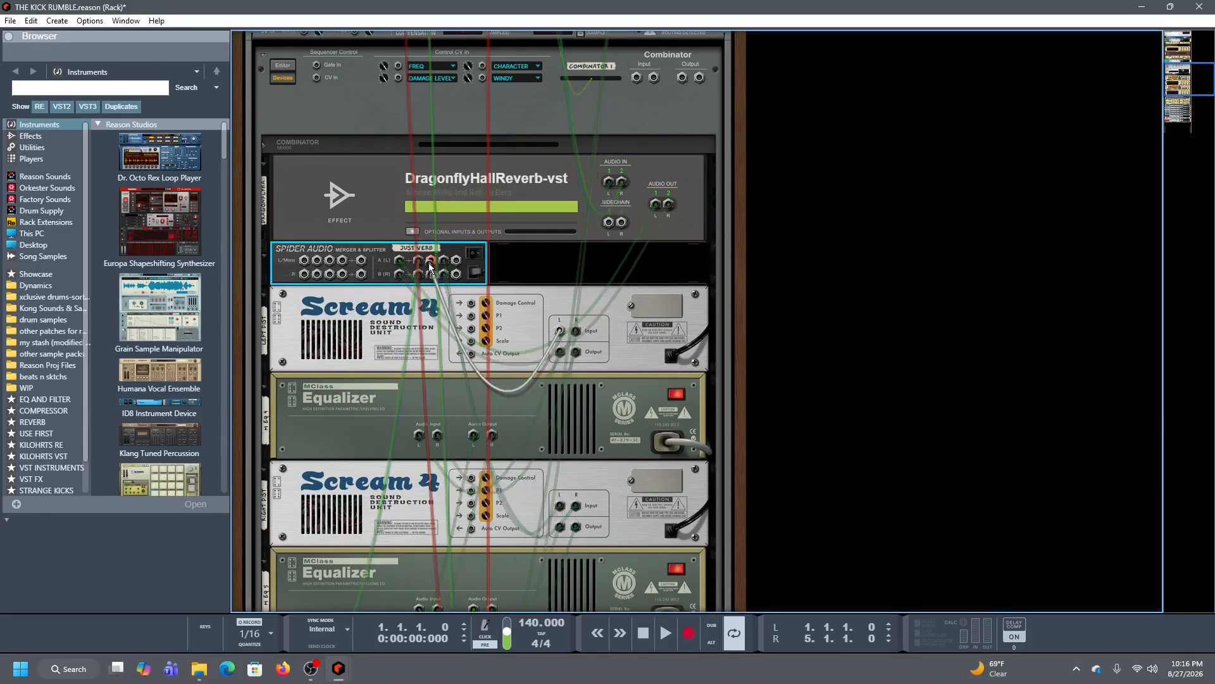
drag(430, 261, 432, 262)
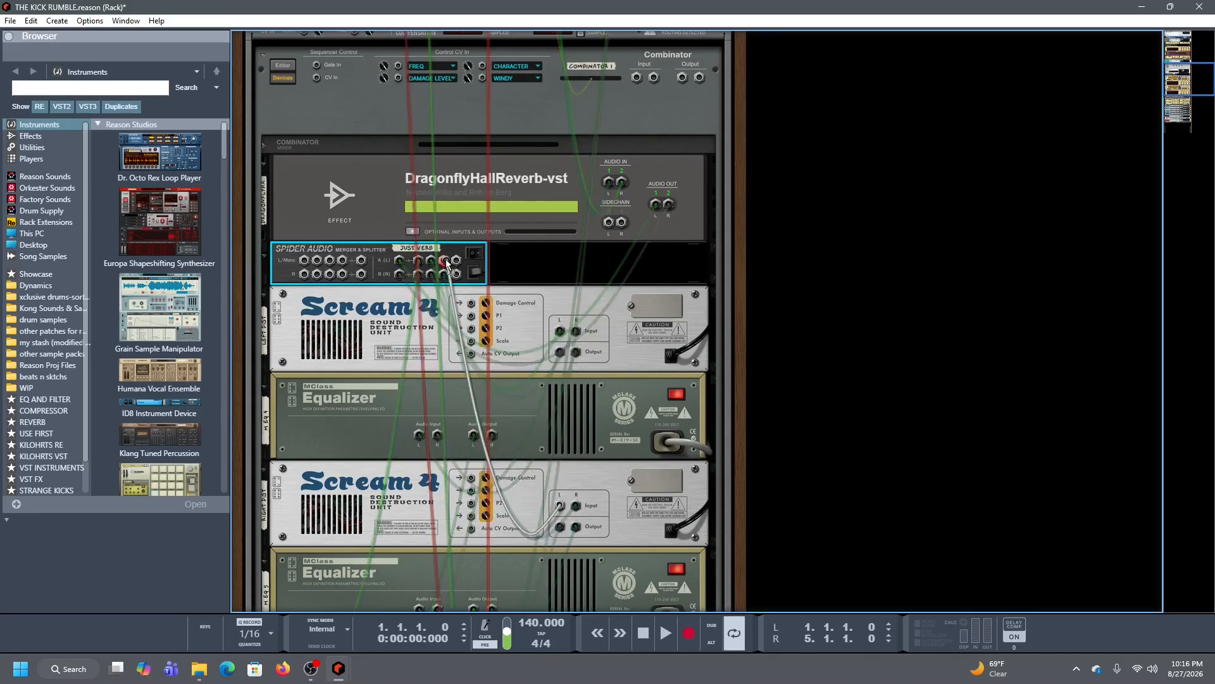
Inspect the line mixer's rear inputs and front channels, trace the KICK chain's rear cabling, and return to the front view
scroll(487, 259, down, 9)
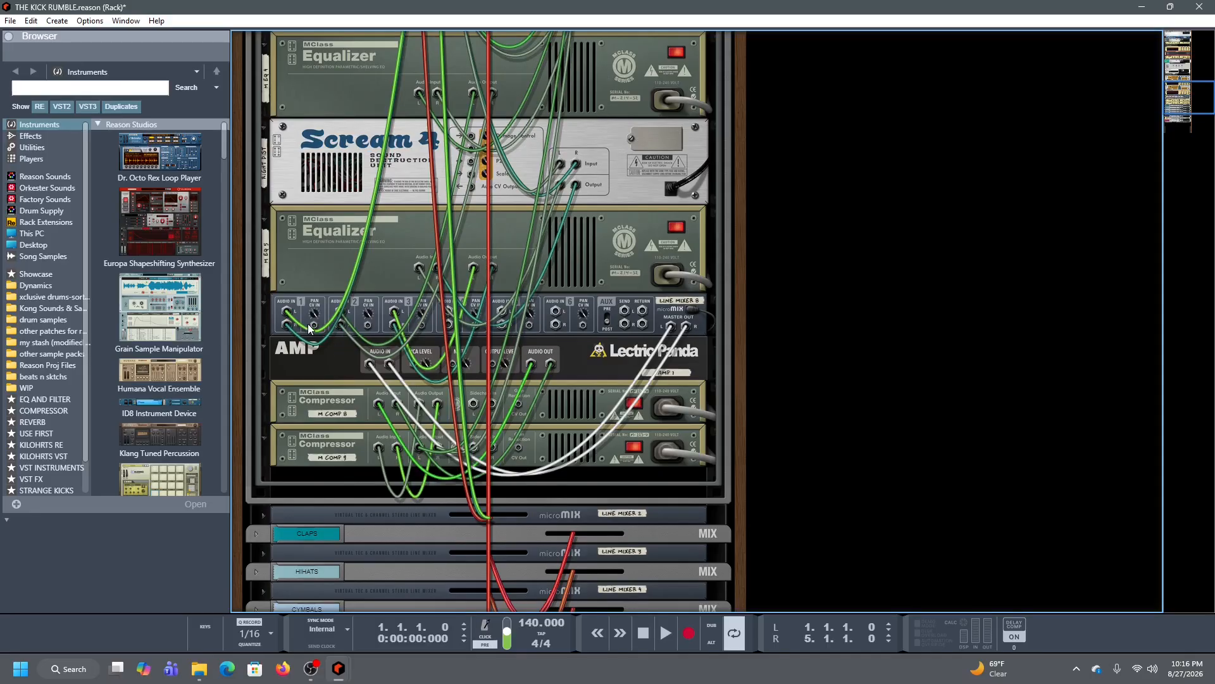
key(Tab)
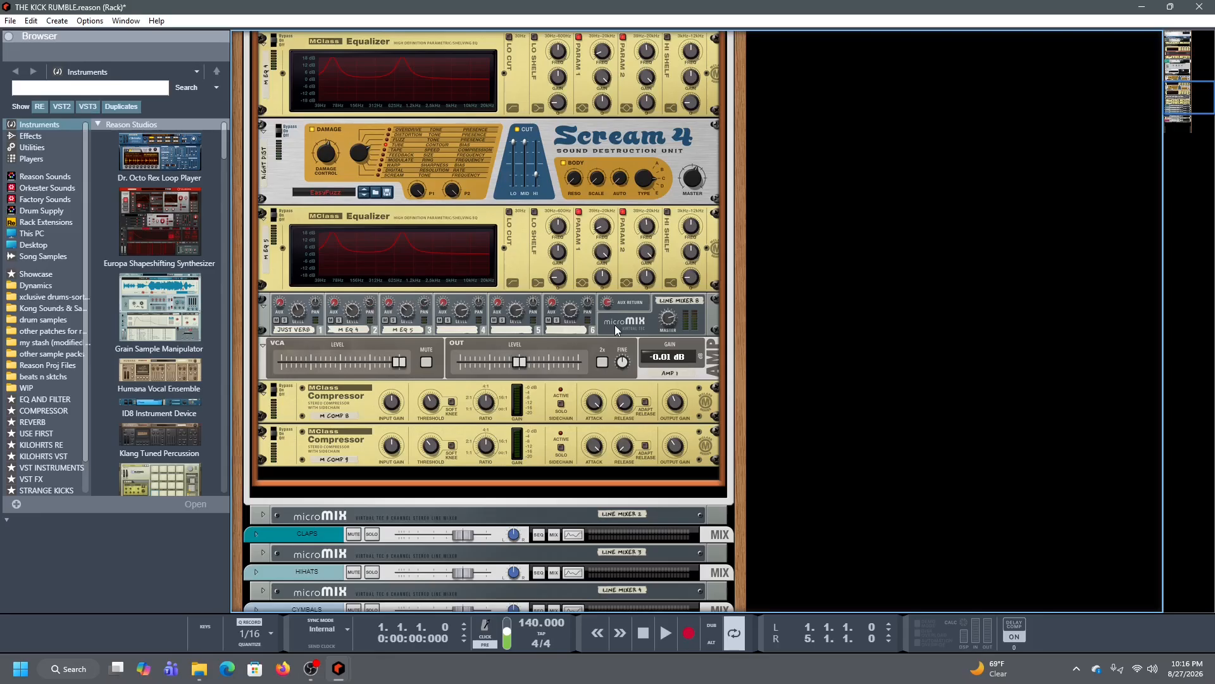
key(Tab)
scroll(508, 380, up, 5)
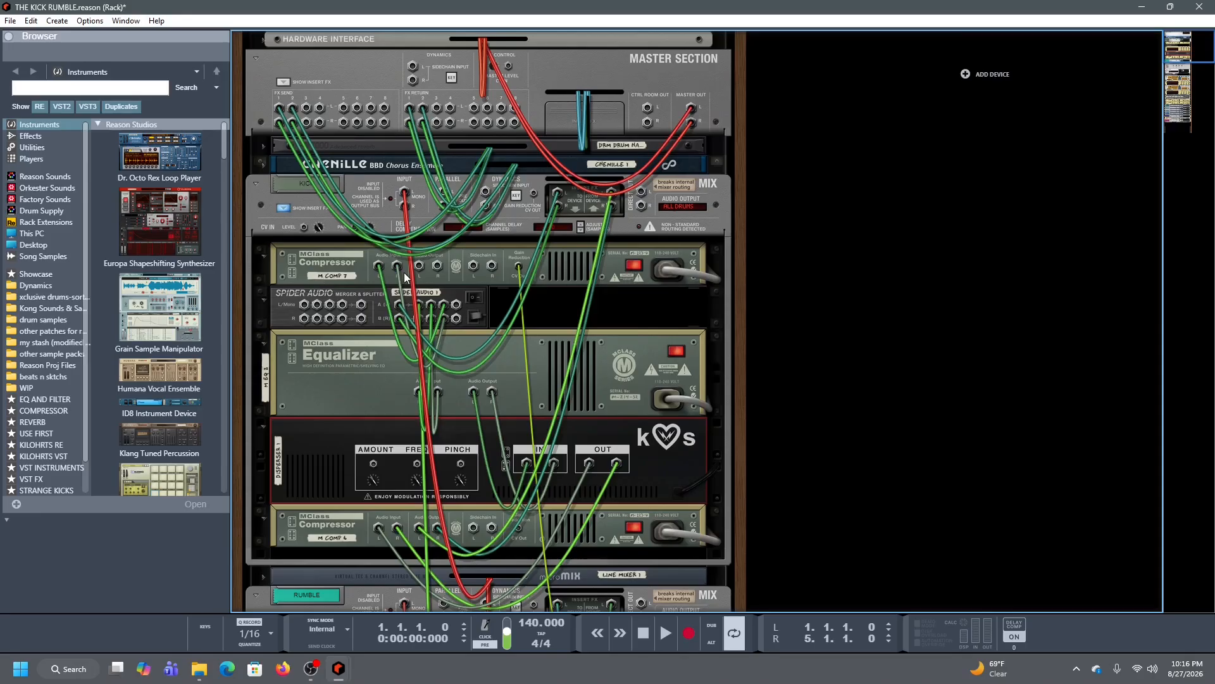
key(Tab)
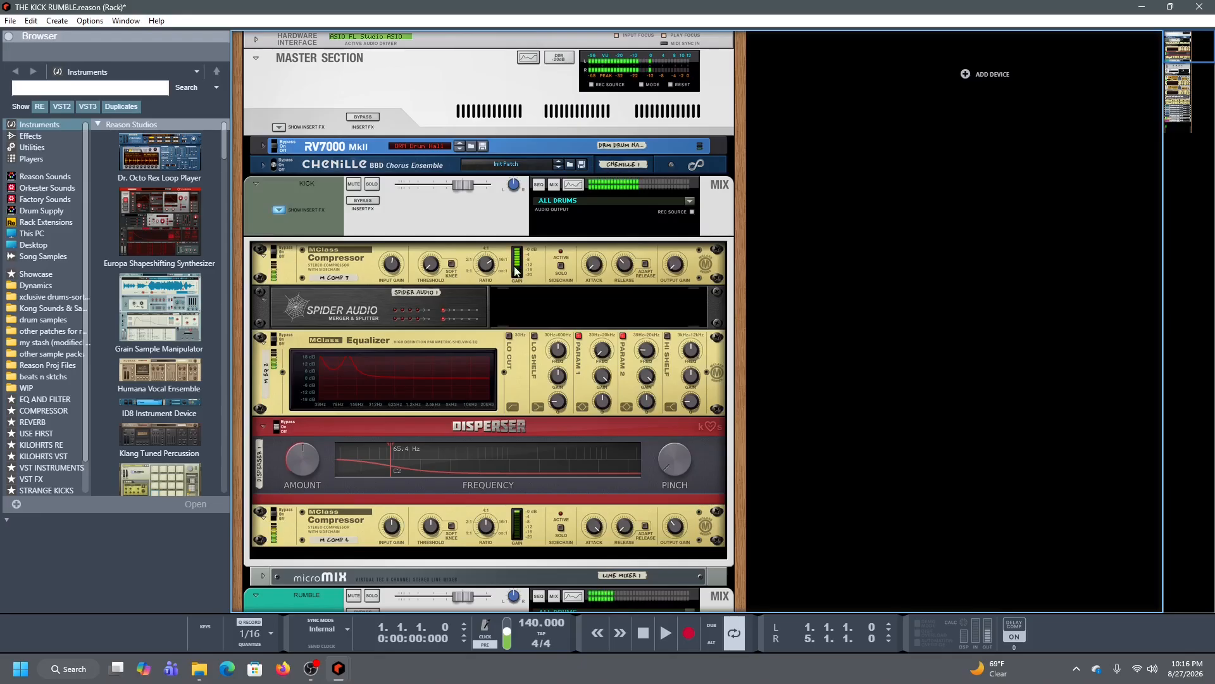
Check the compressors' gain reduction and the AMP level in the RUMBLE chain during playback
scroll(563, 252, down, 5)
scroll(562, 252, up, 1)
scroll(555, 249, down, 5)
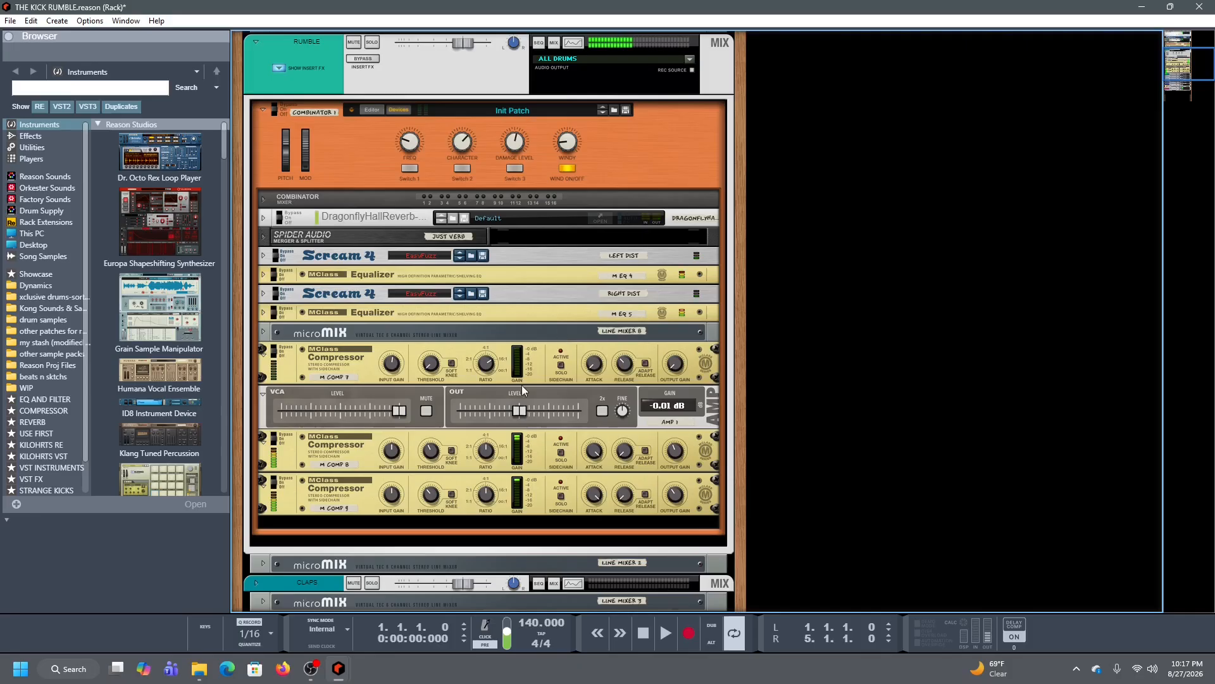
scroll(516, 385, up, 5)
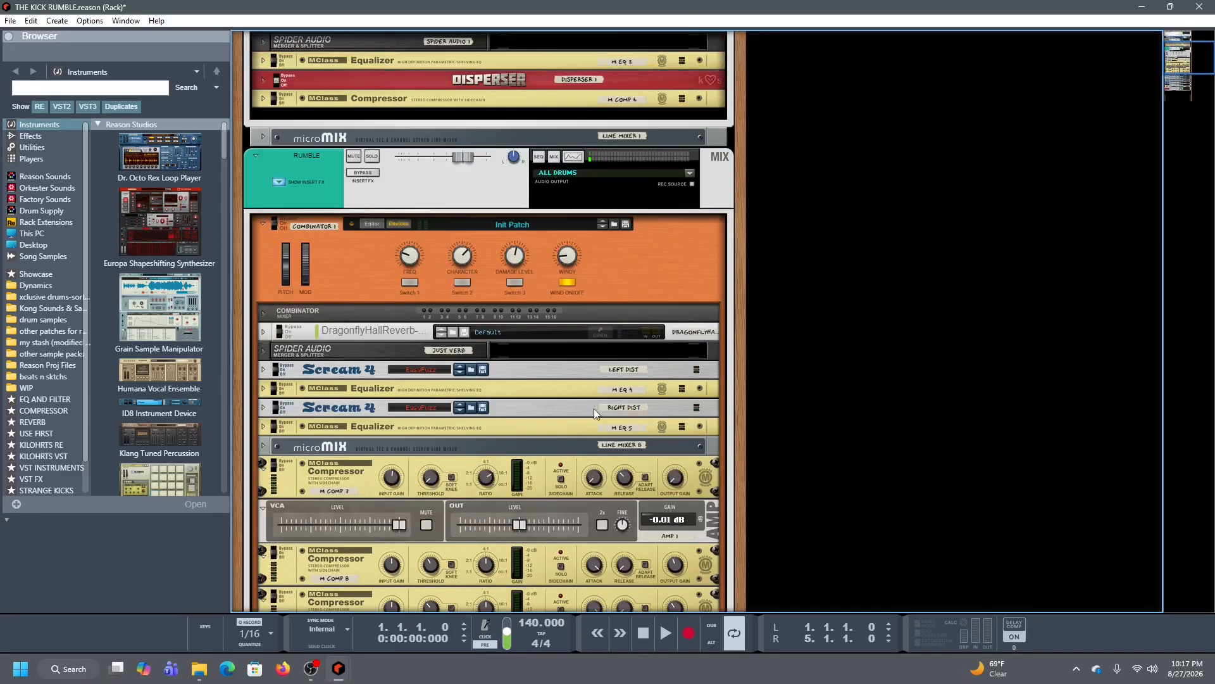
scroll(472, 374, down, 5)
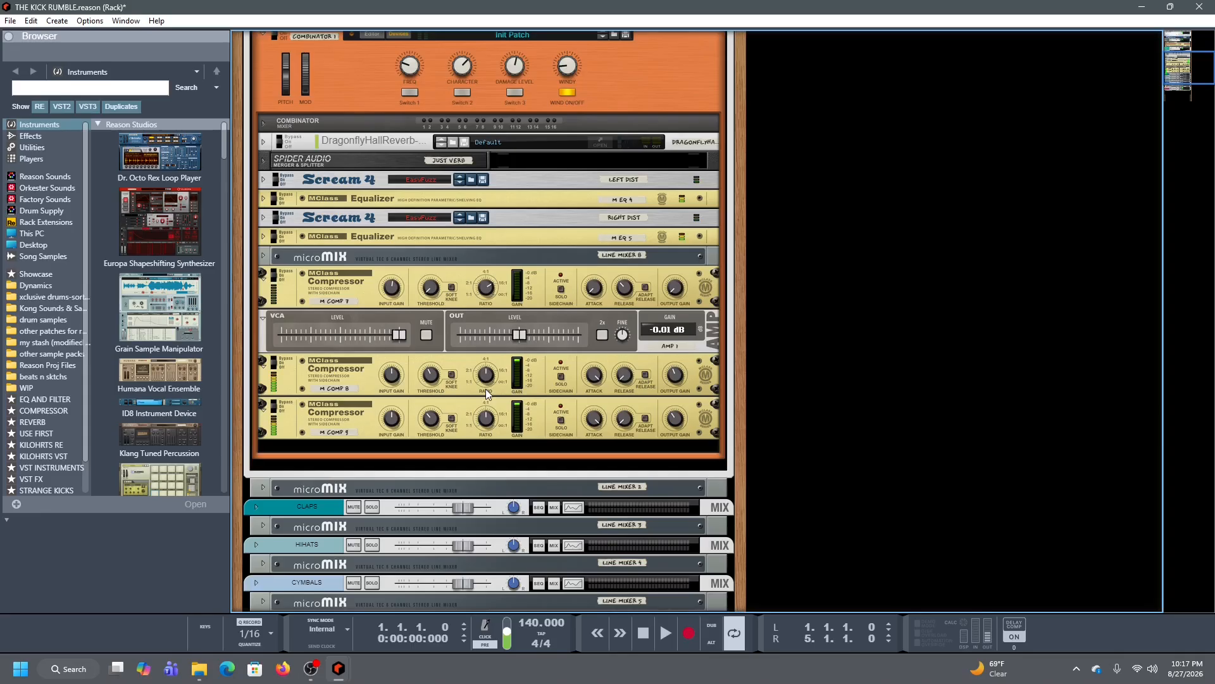
Take the M COMP 7 compressor out of the RUMBLE chain's Combinator, leaving the line mixer directly above the AMP
scroll(485, 391, up, 3)
scroll(342, 514, up, 1)
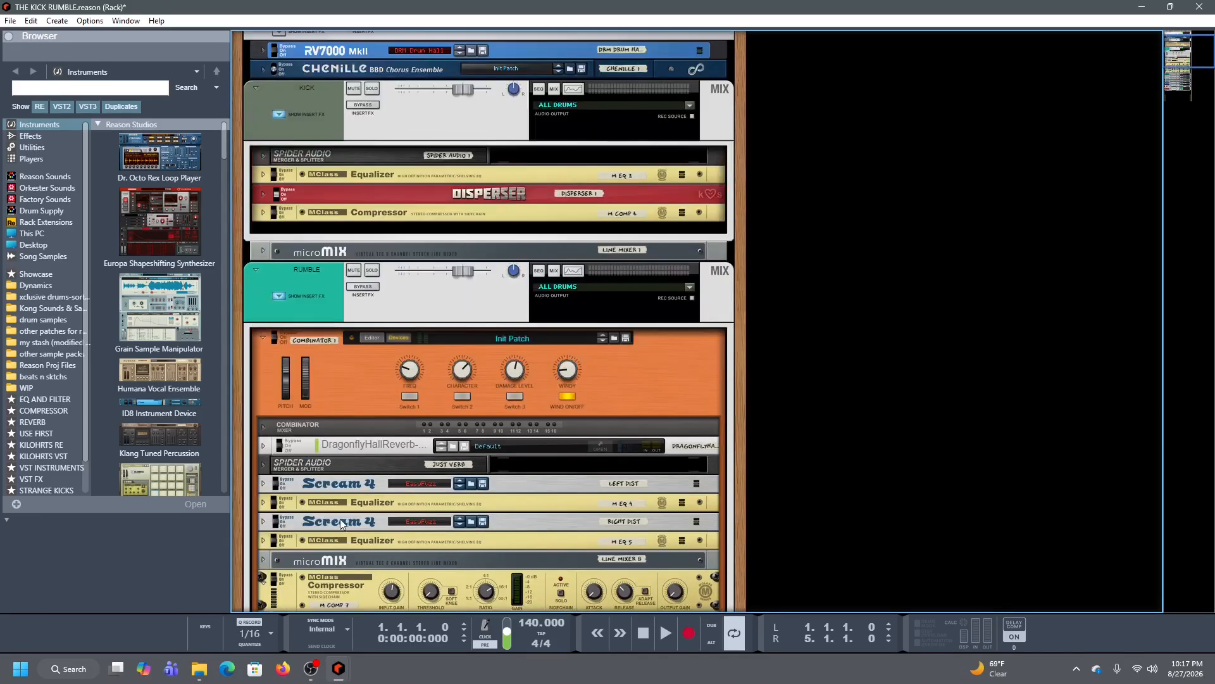
click(334, 571)
scroll(324, 556, down, 4)
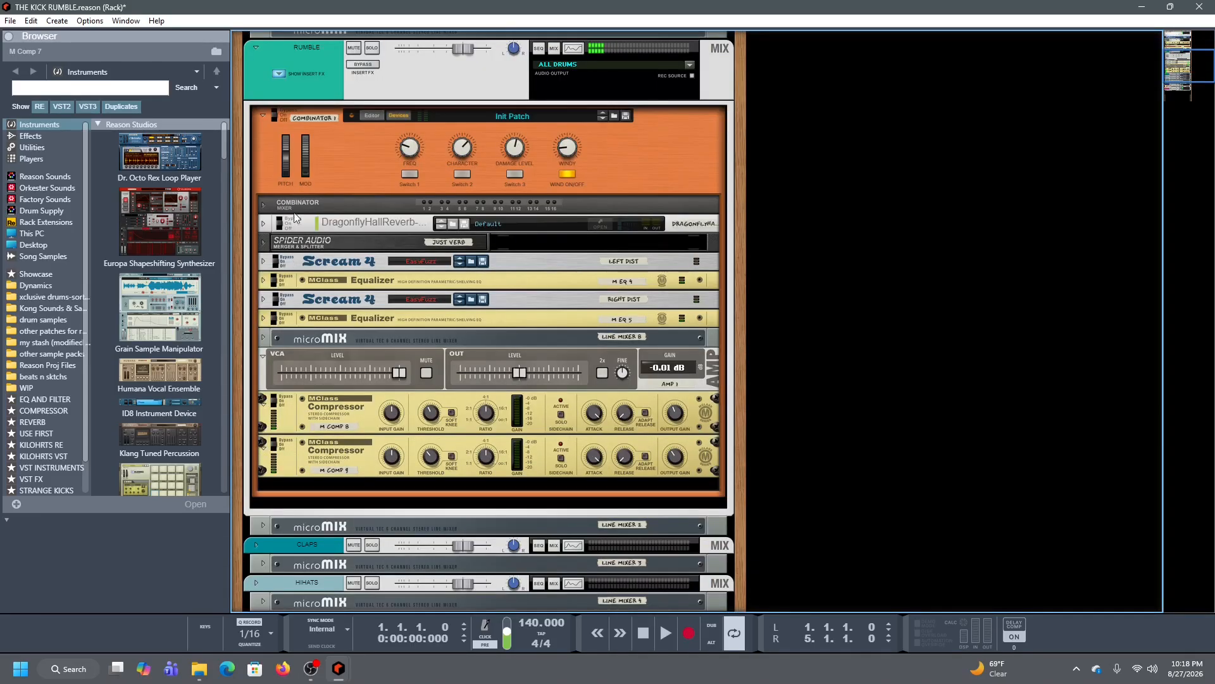
scroll(374, 286, up, 2)
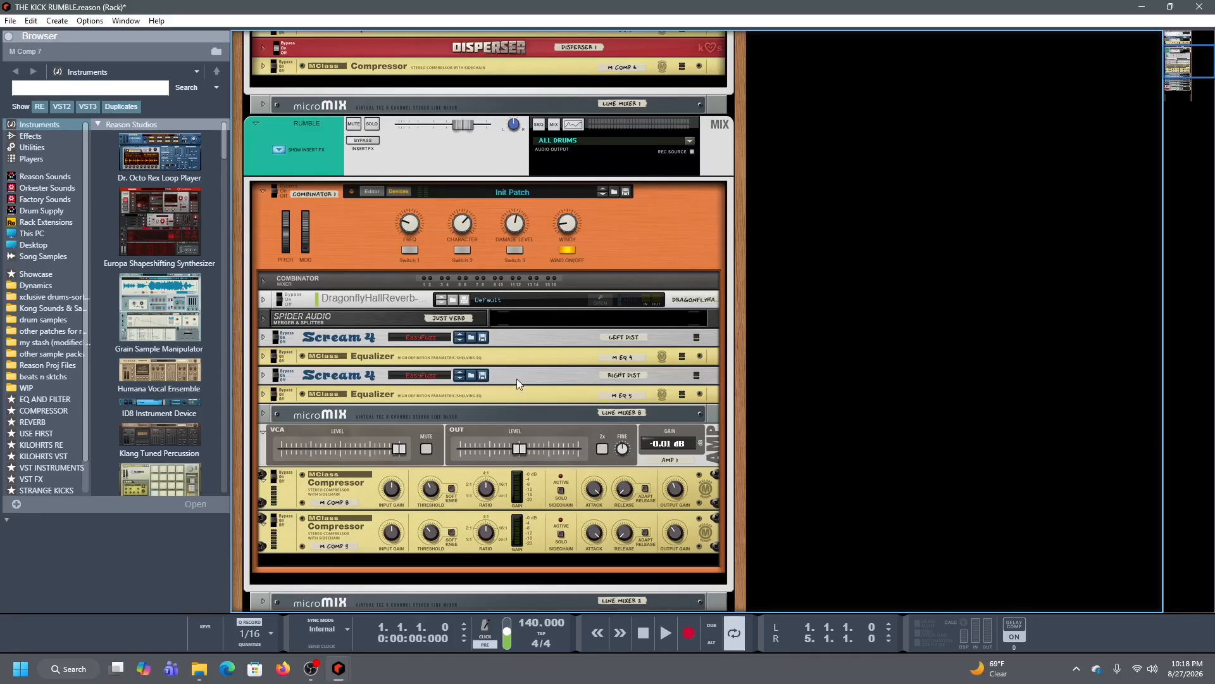
Unfold the DragonflyHallReverb, both Scream 4 units, their equalizers, the line mixer and the JUST VERB splitter in the RUMBLE Combinator
click(264, 300)
scroll(490, 314, down, 3)
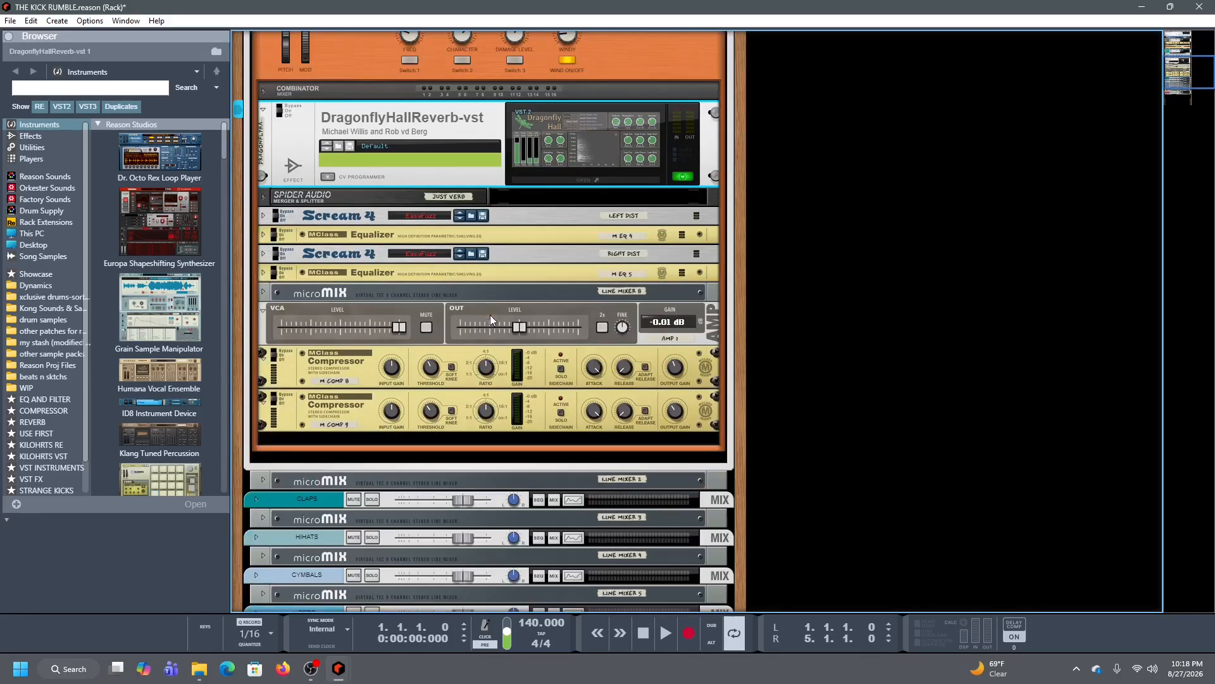
click(265, 218)
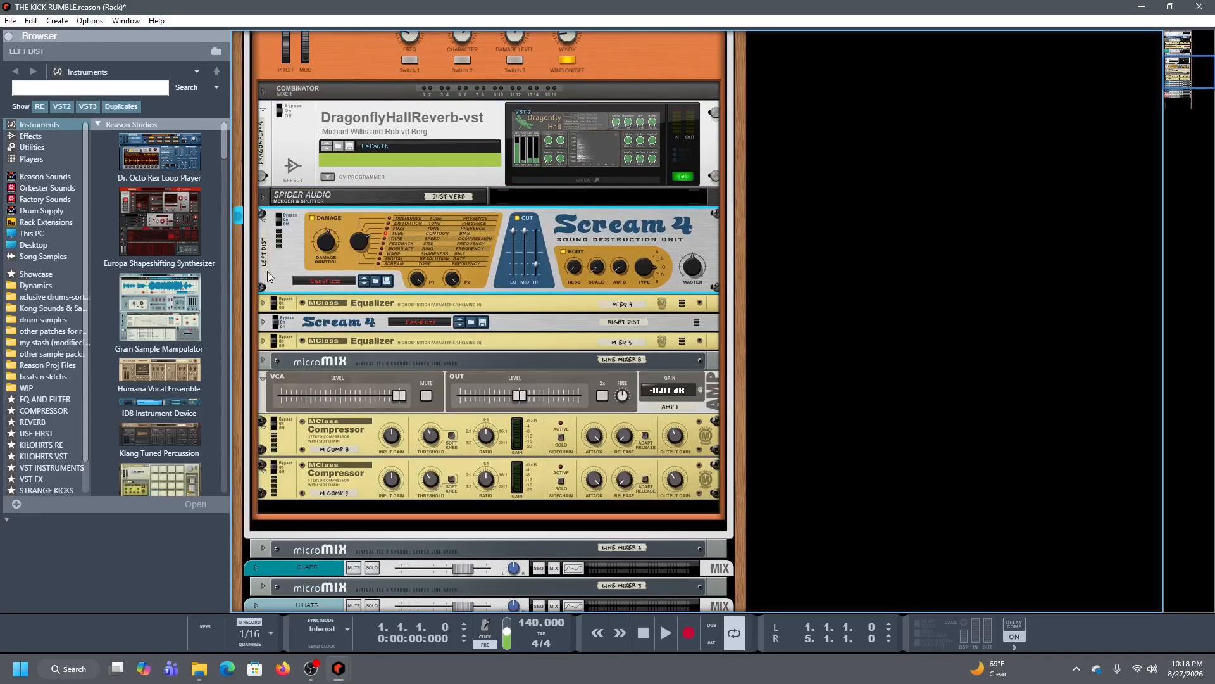
click(263, 309)
click(264, 390)
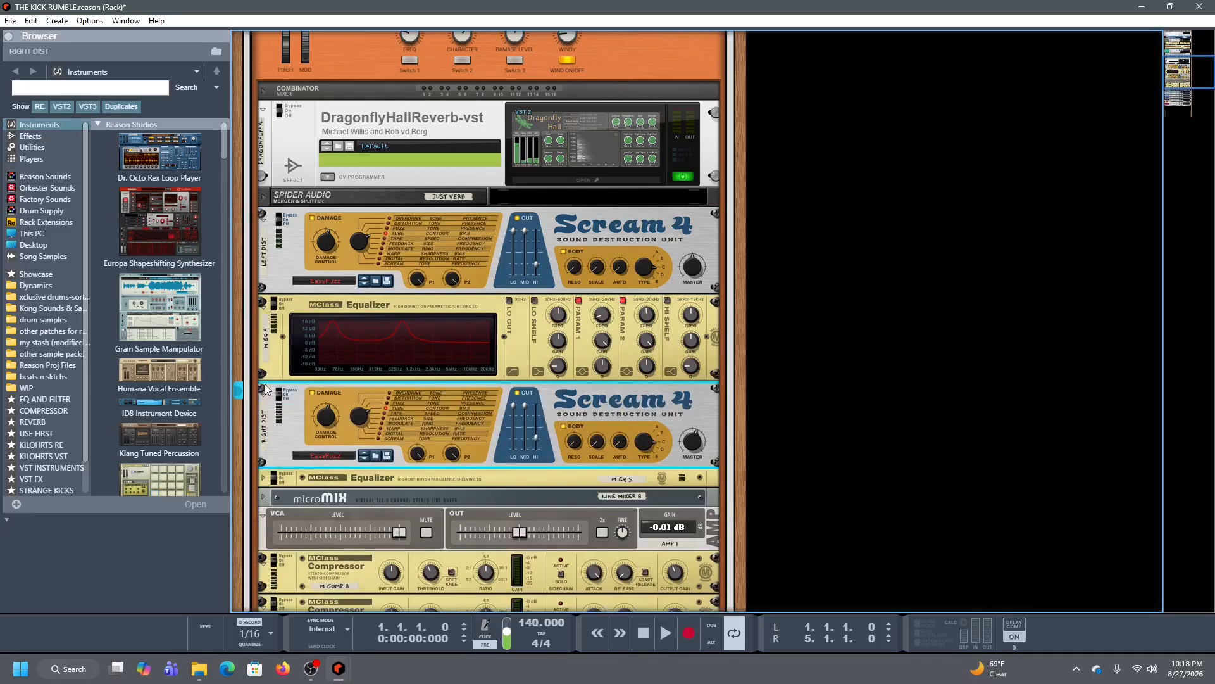
click(264, 481)
scroll(263, 489, down, 2)
click(264, 449)
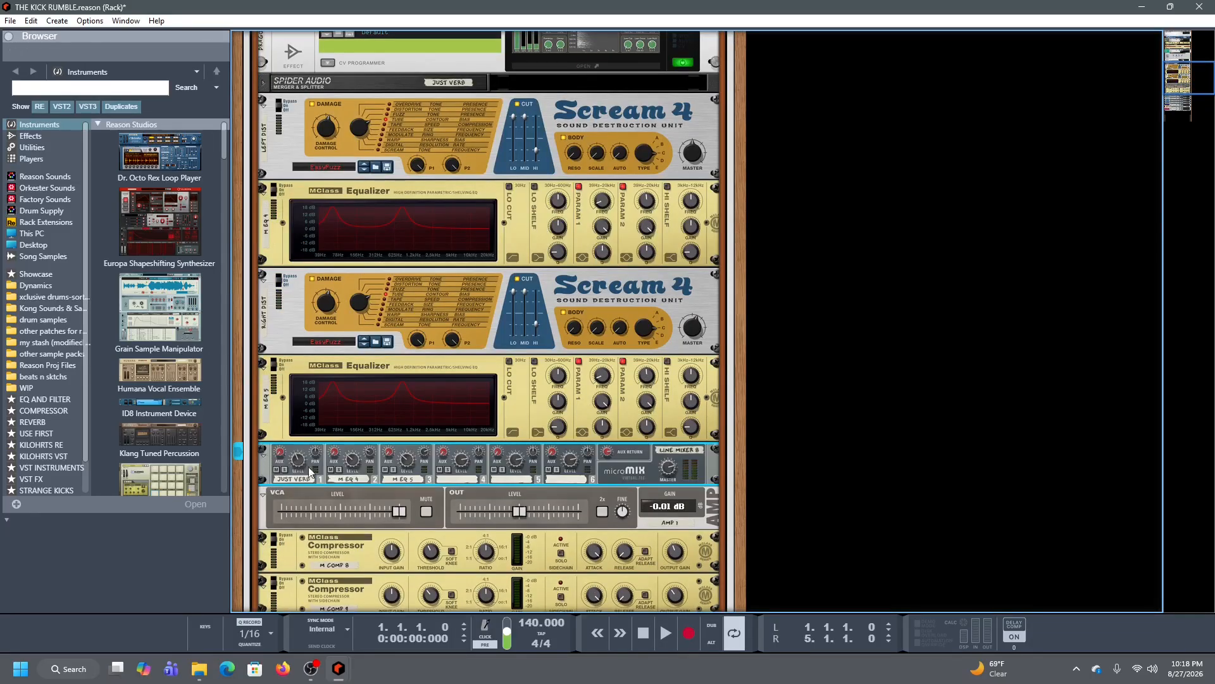
scroll(313, 473, up, 3)
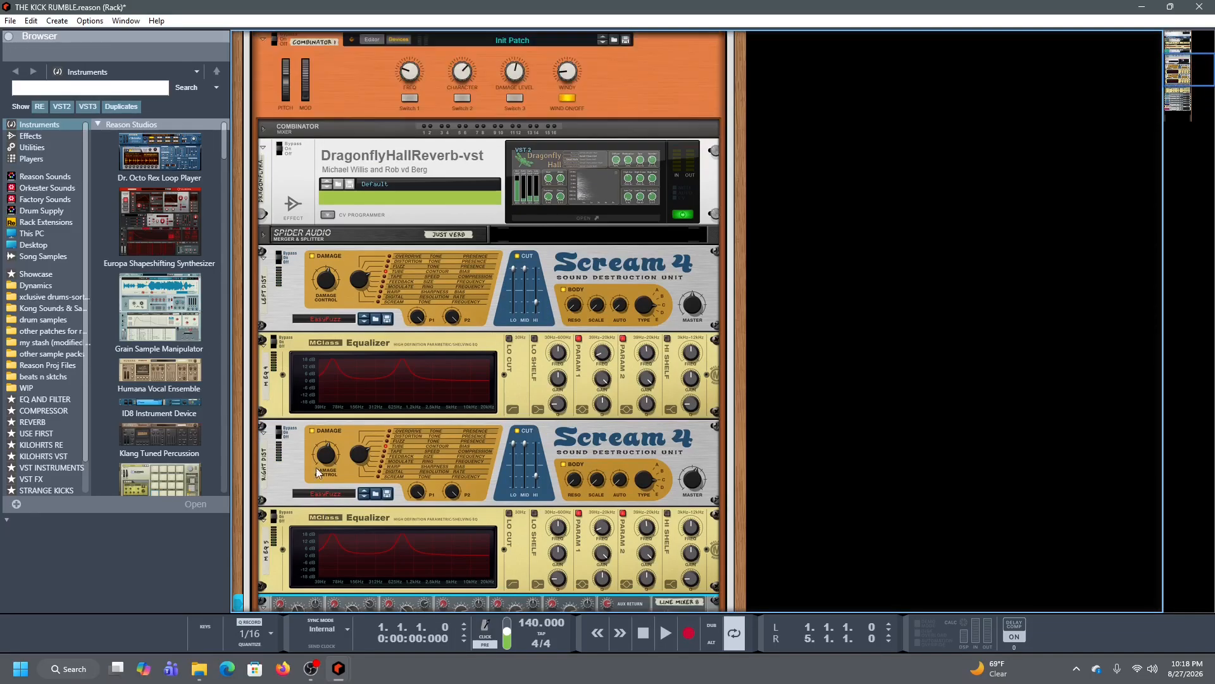
click(264, 235)
Try the Combinator's CHARACTER and DAMAGE LEVEL controls at higher settings during playback, and turn both down
scroll(468, 385, up, 5)
scroll(469, 385, up, 2)
scroll(359, 286, down, 6)
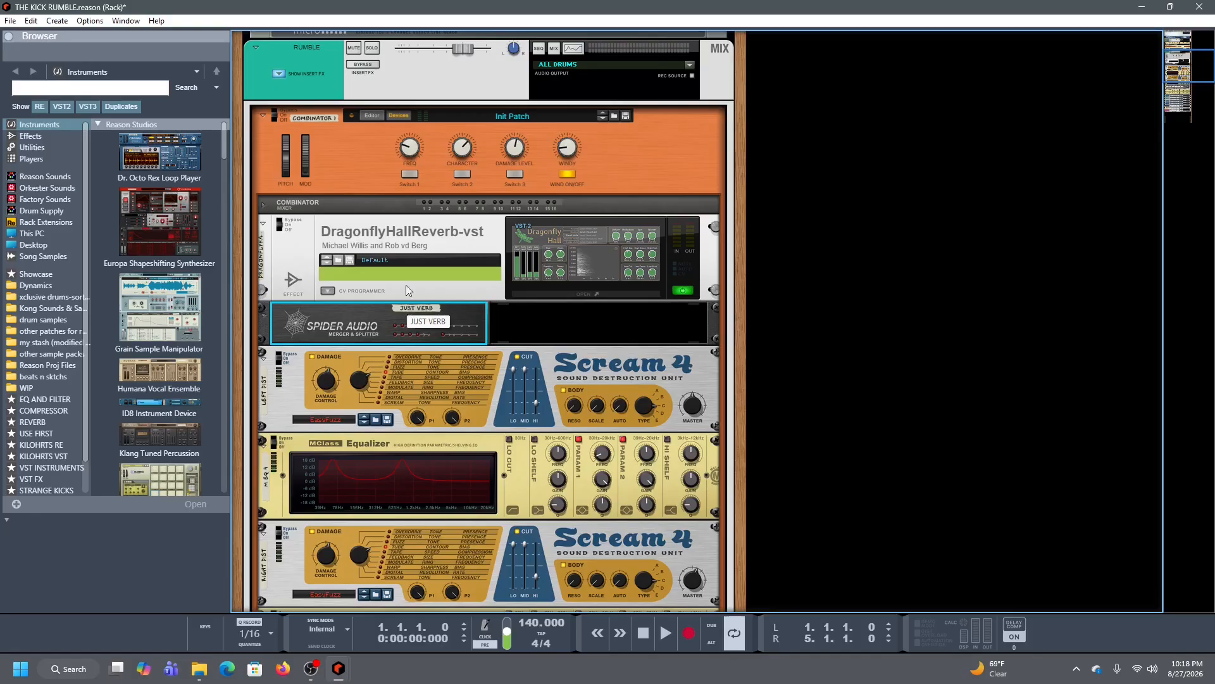
scroll(545, 173, down, 1)
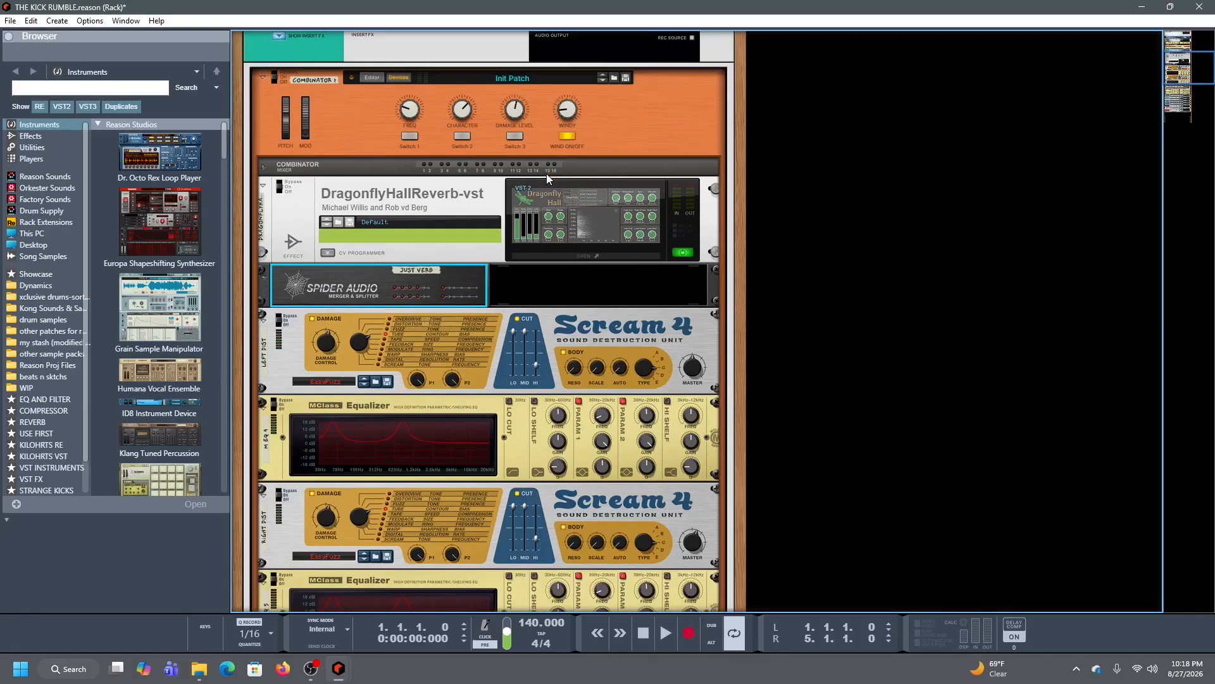
scroll(548, 175, down, 1)
scroll(548, 175, up, 1)
click(517, 115)
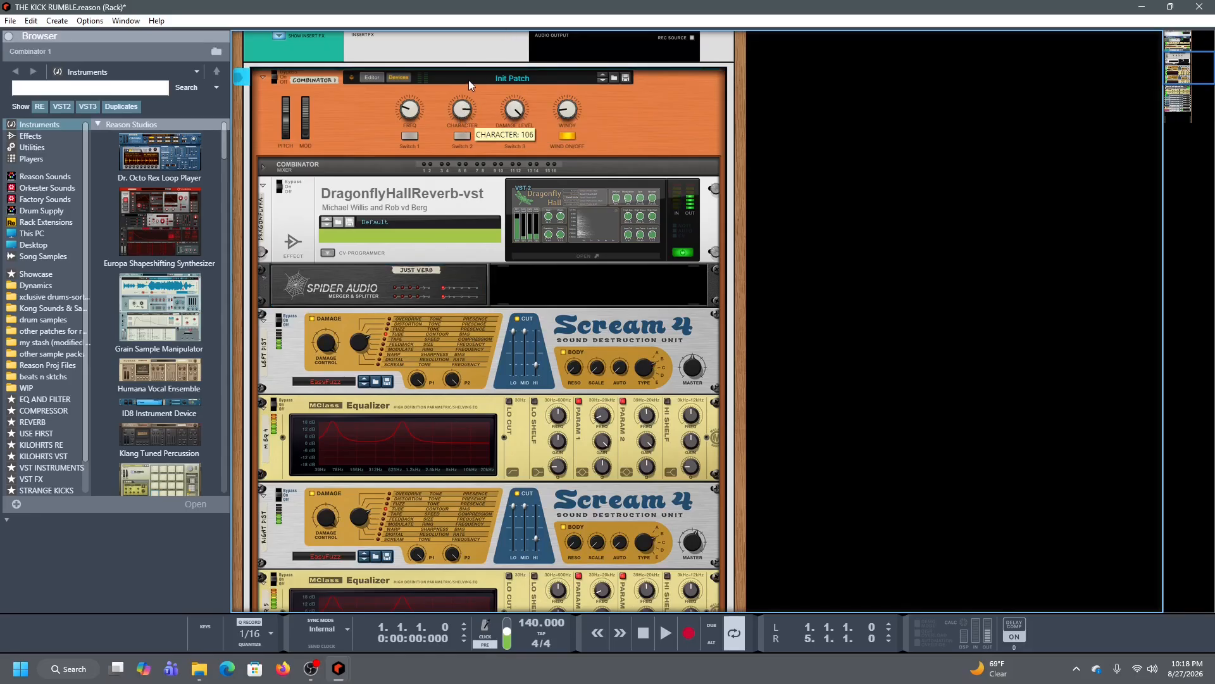
drag(461, 108, 463, 169)
drag(514, 109, 507, 209)
scroll(662, 227, up, 2)
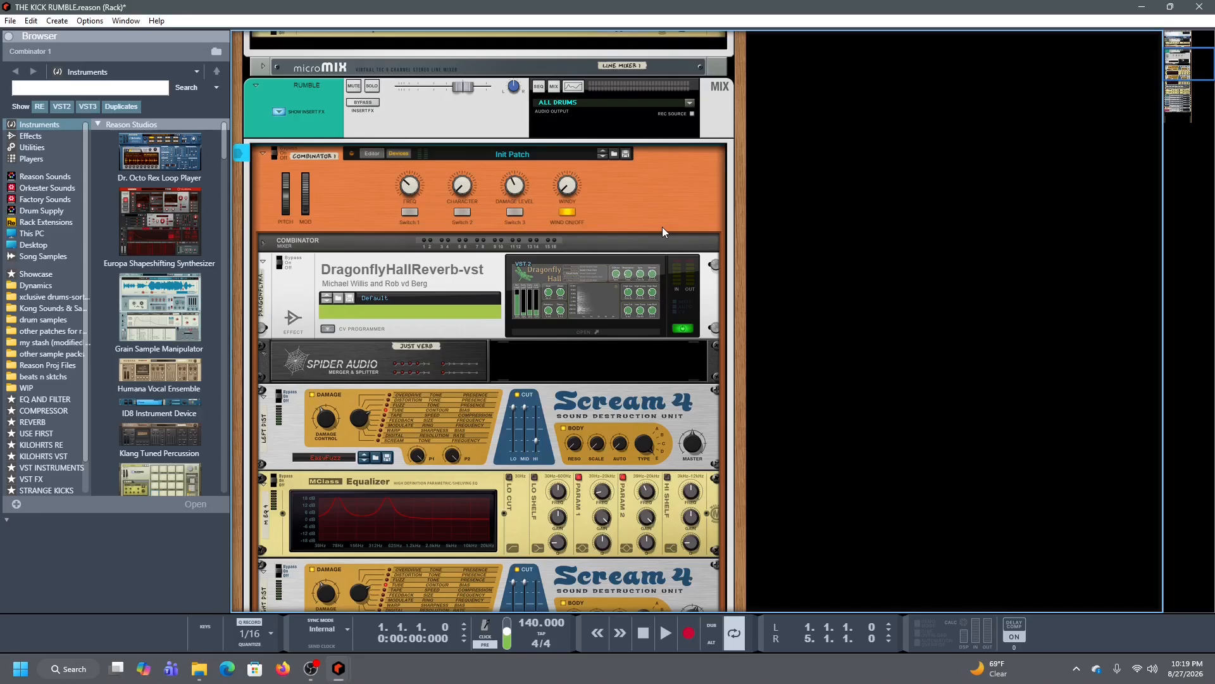
scroll(616, 220, down, 5)
scroll(604, 250, down, 2)
scroll(602, 248, down, 5)
scroll(595, 250, up, 12)
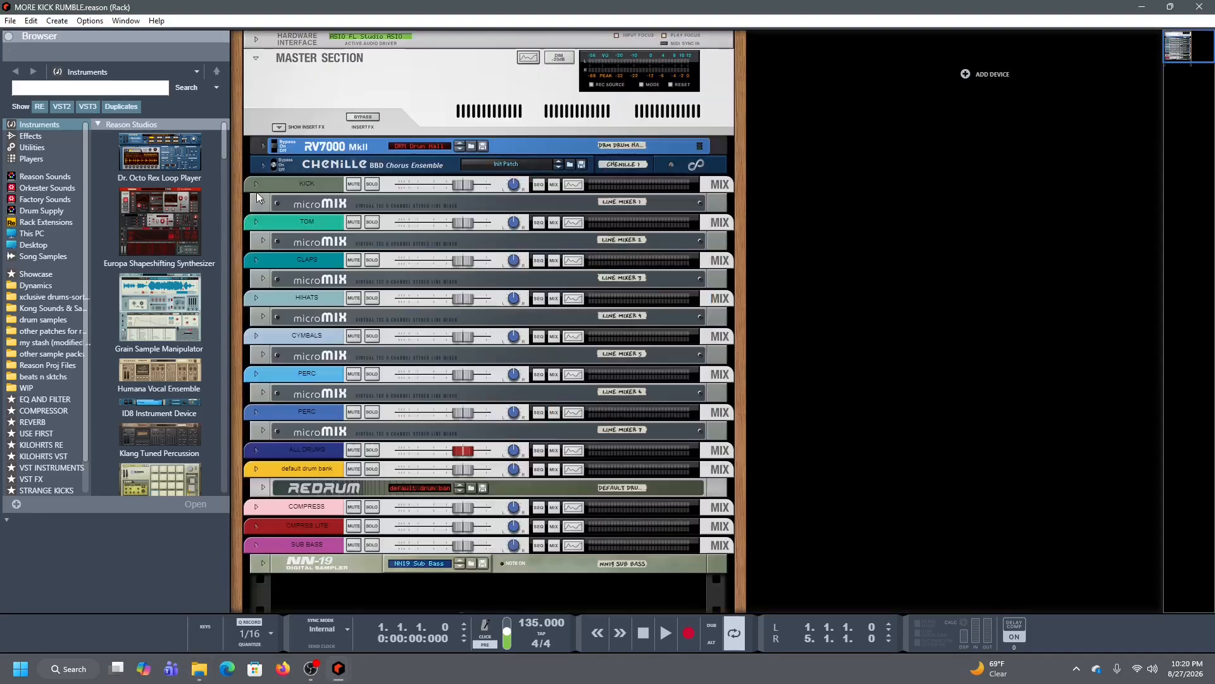
Unfold the KICK channel in the MORE KICK RUMBLE song and look through its insert effects
click(256, 184)
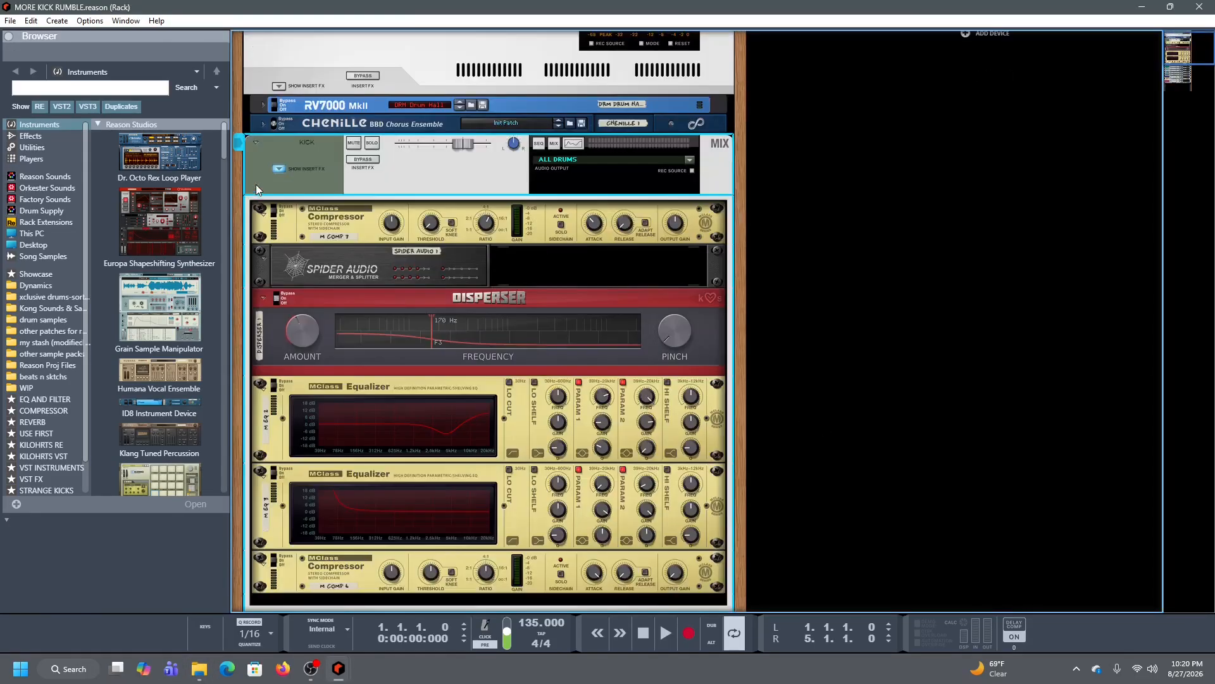
scroll(391, 304, down, 4)
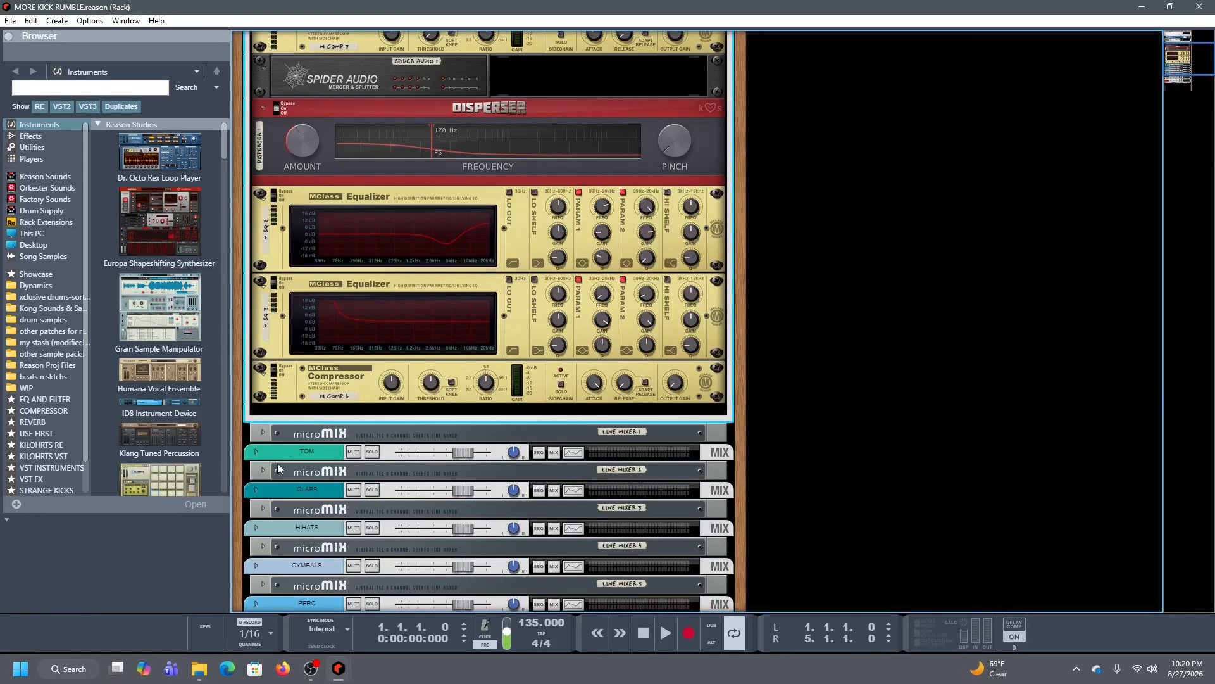
scroll(277, 455, down, 3)
scroll(276, 437, down, 2)
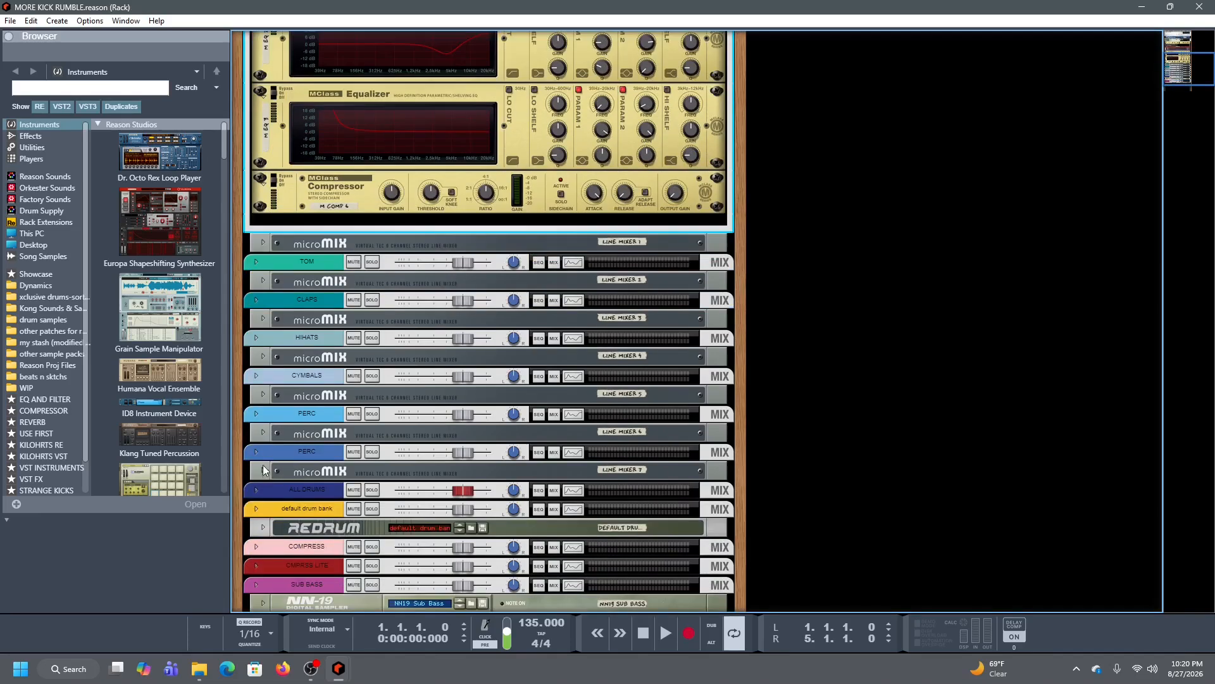
scroll(264, 461, up, 4)
scroll(269, 431, up, 4)
scroll(269, 428, down, 4)
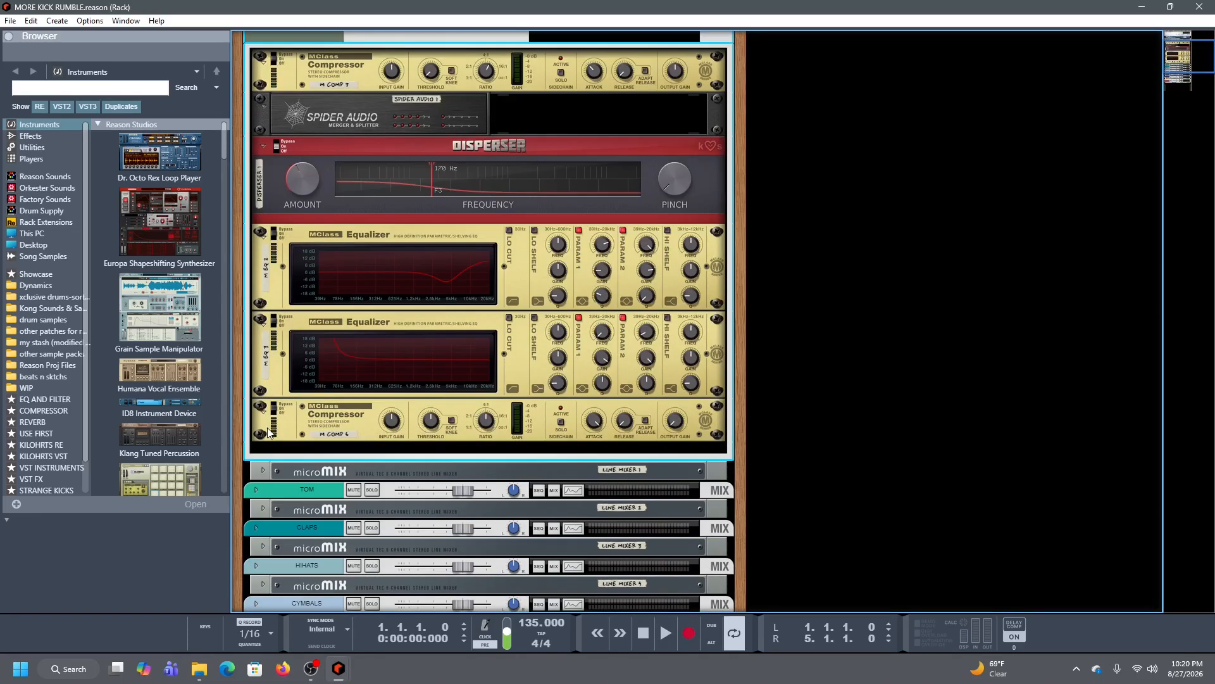
Play the song with the TOM channel unfolded, mute TOM to hear the kick alone, and stop playback
key(space)
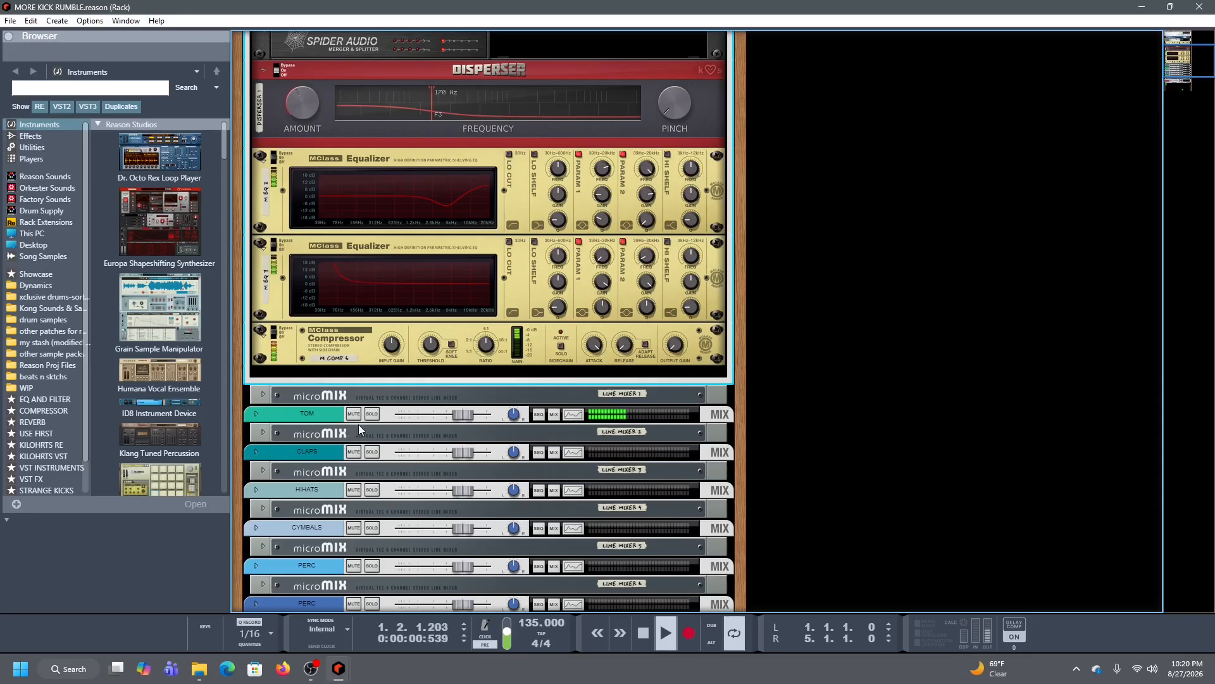
click(255, 415)
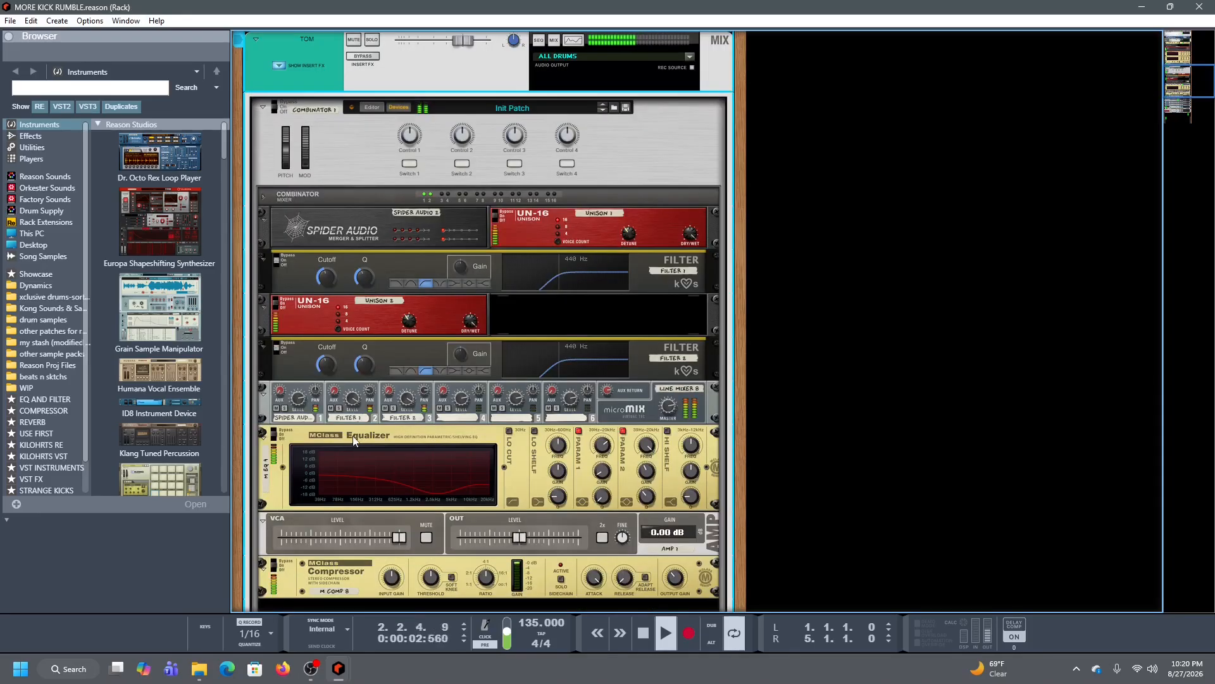
scroll(420, 457, up, 10)
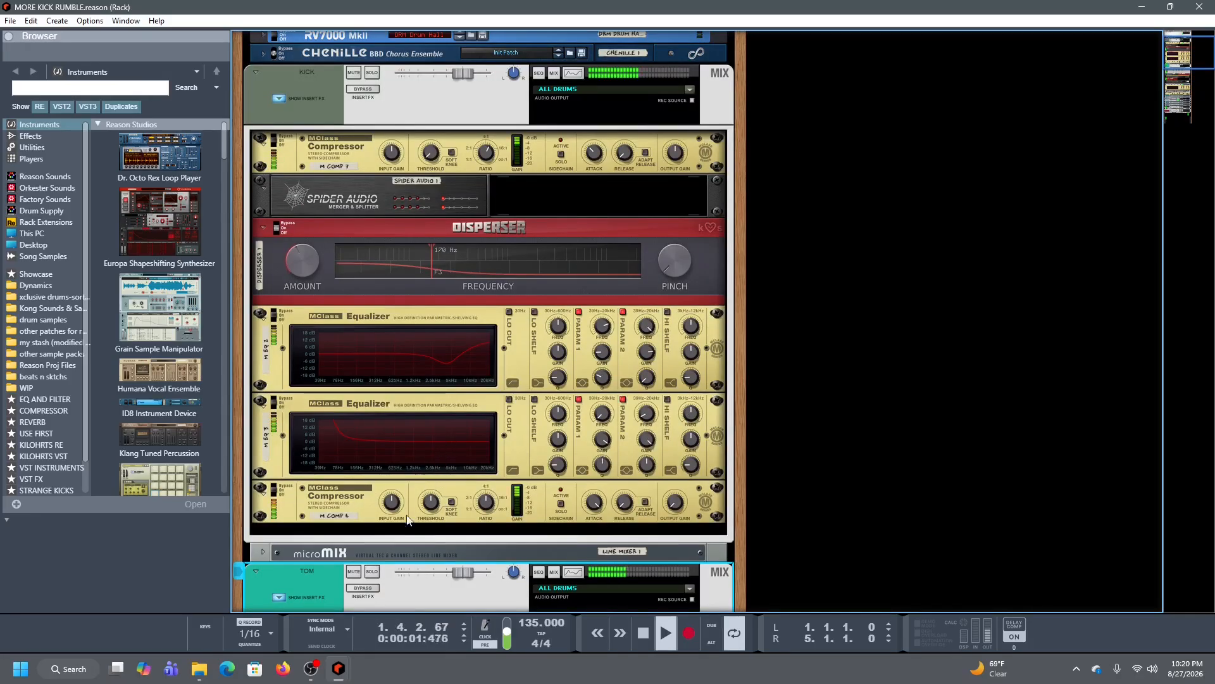
click(354, 572)
key(space)
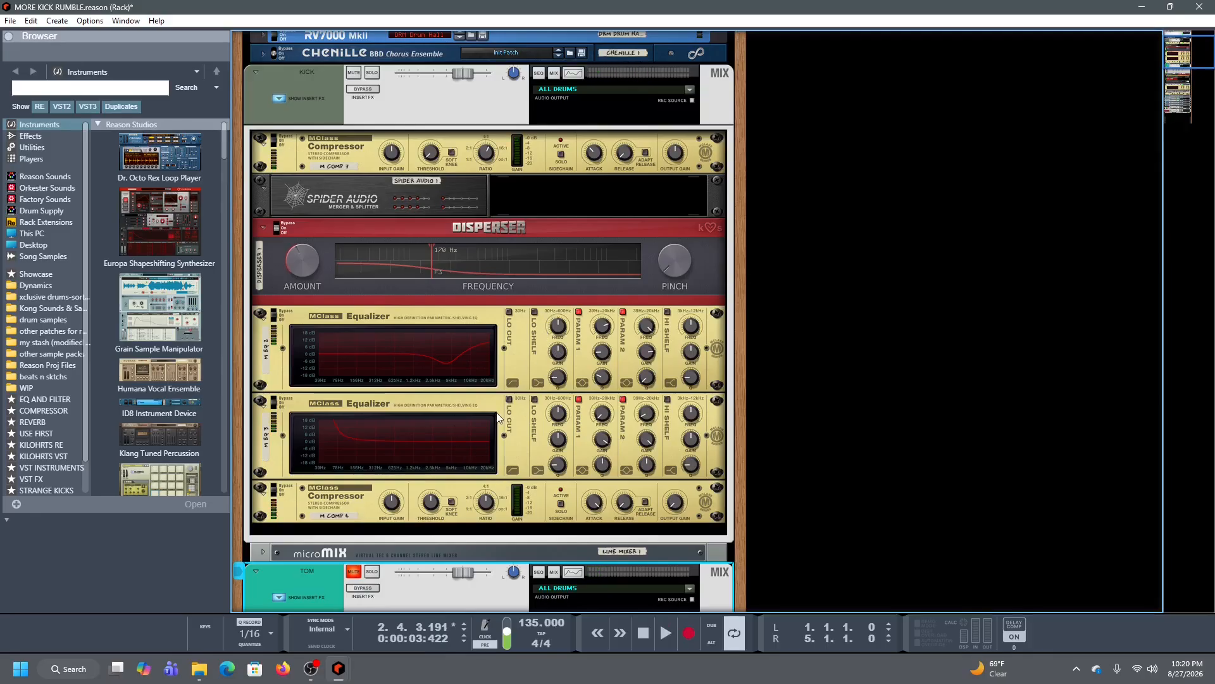
Unfold the Redrum drum machine under the default drum bank channel
scroll(376, 523, down, 15)
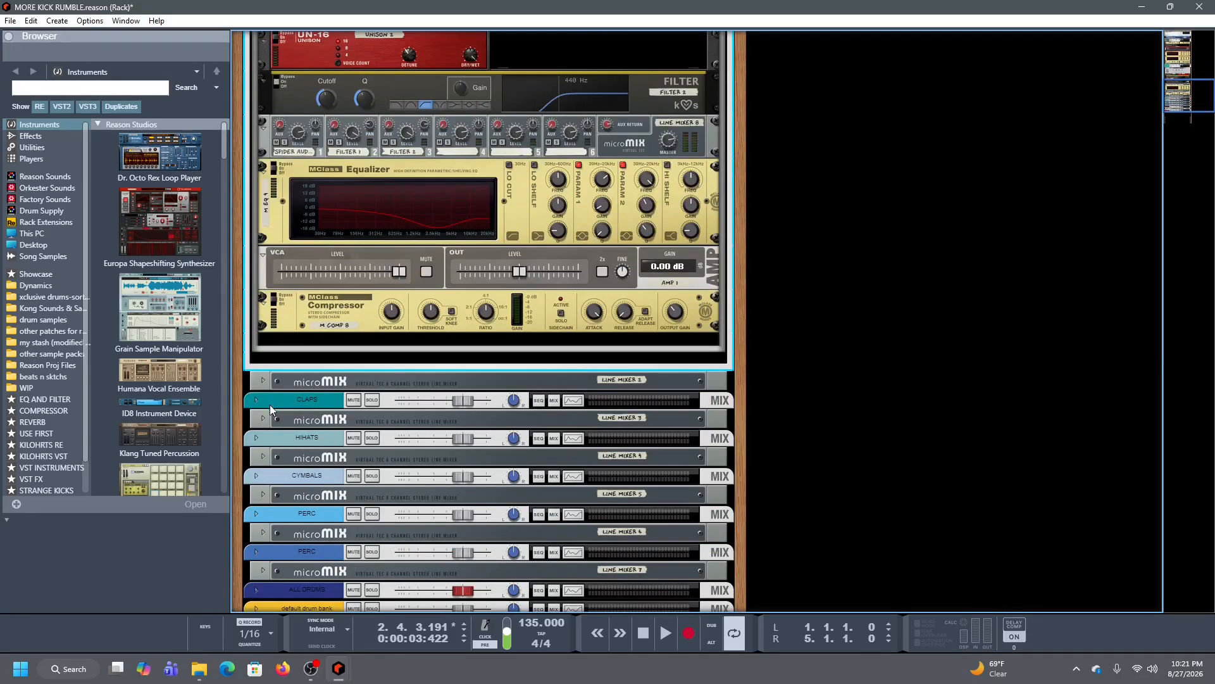
scroll(272, 399, down, 5)
click(262, 437)
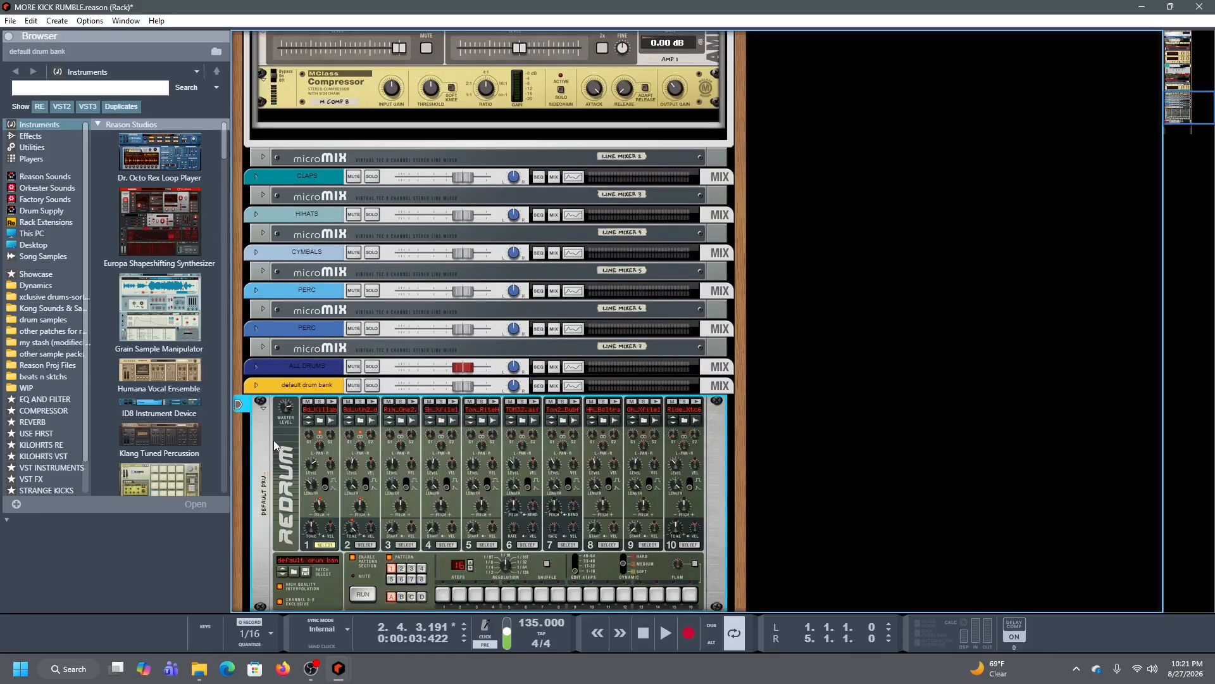
Compare the TOM and KICK effect chains during playback, finishing at the Redrum's drum channels
scroll(379, 398, up, 15)
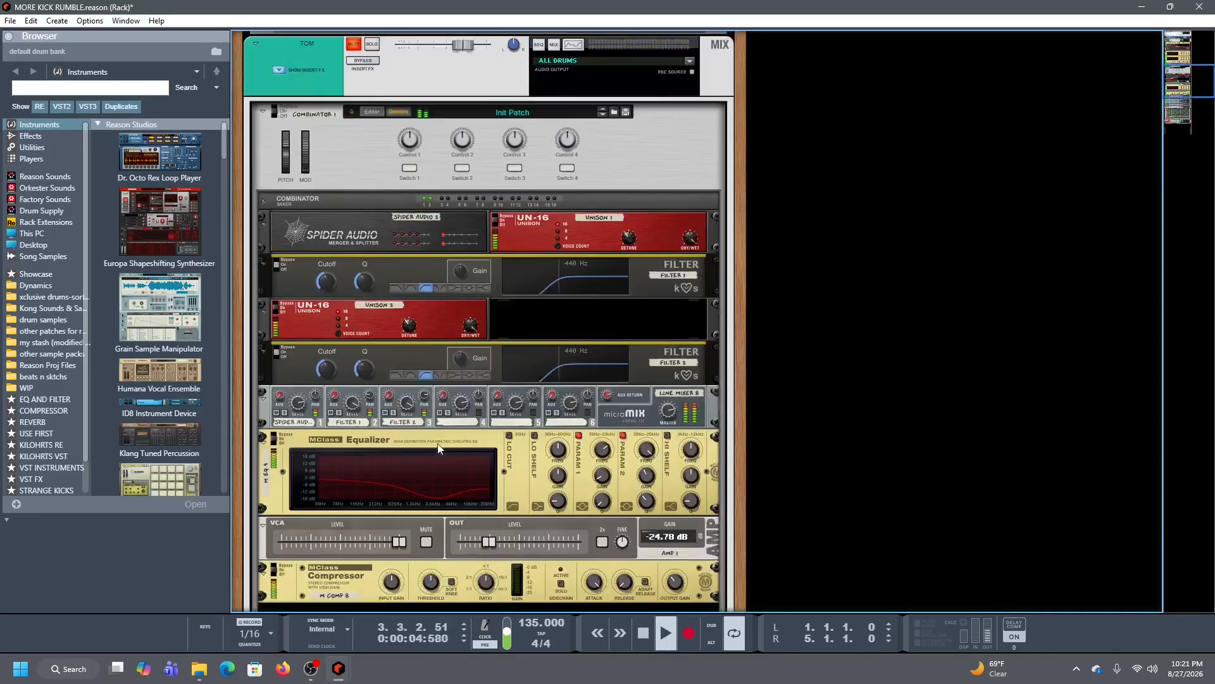
scroll(458, 329, down, 12)
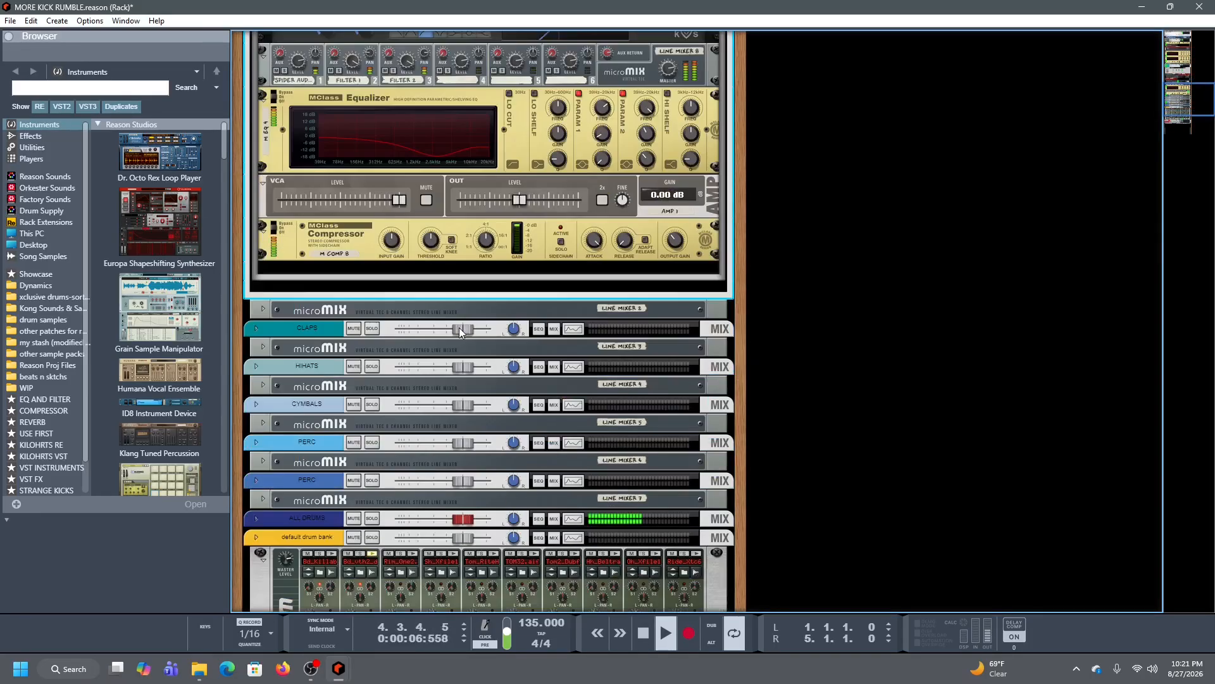
scroll(457, 341, up, 10)
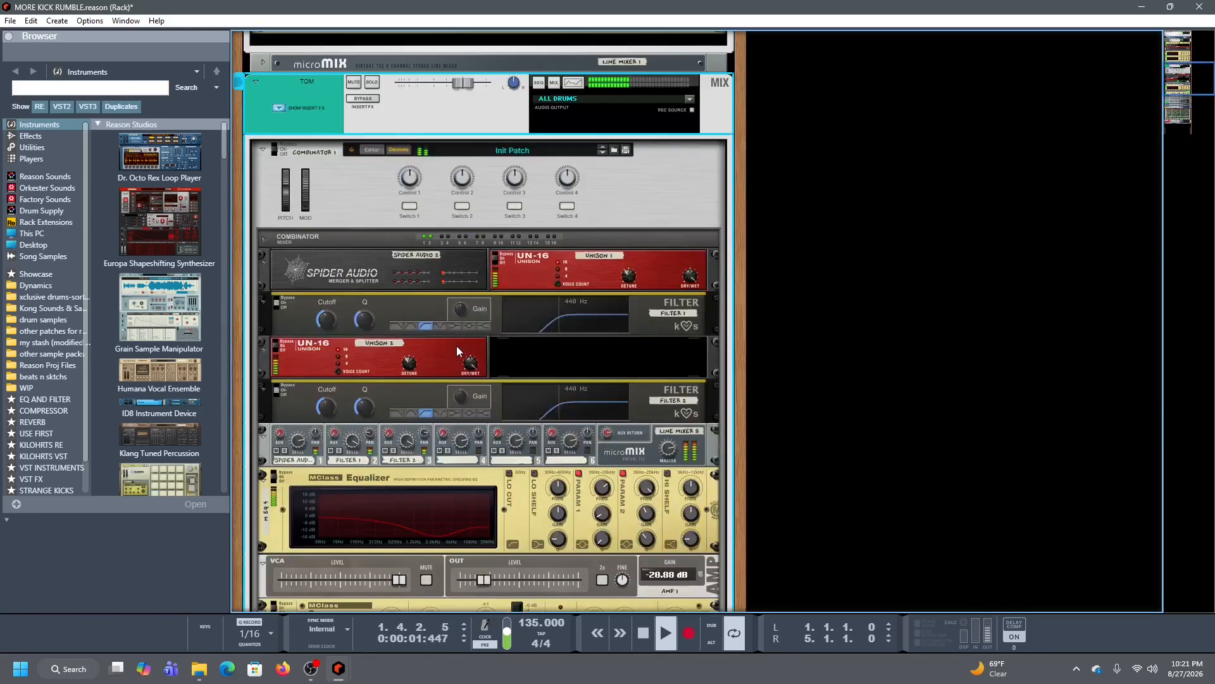
scroll(458, 348, up, 5)
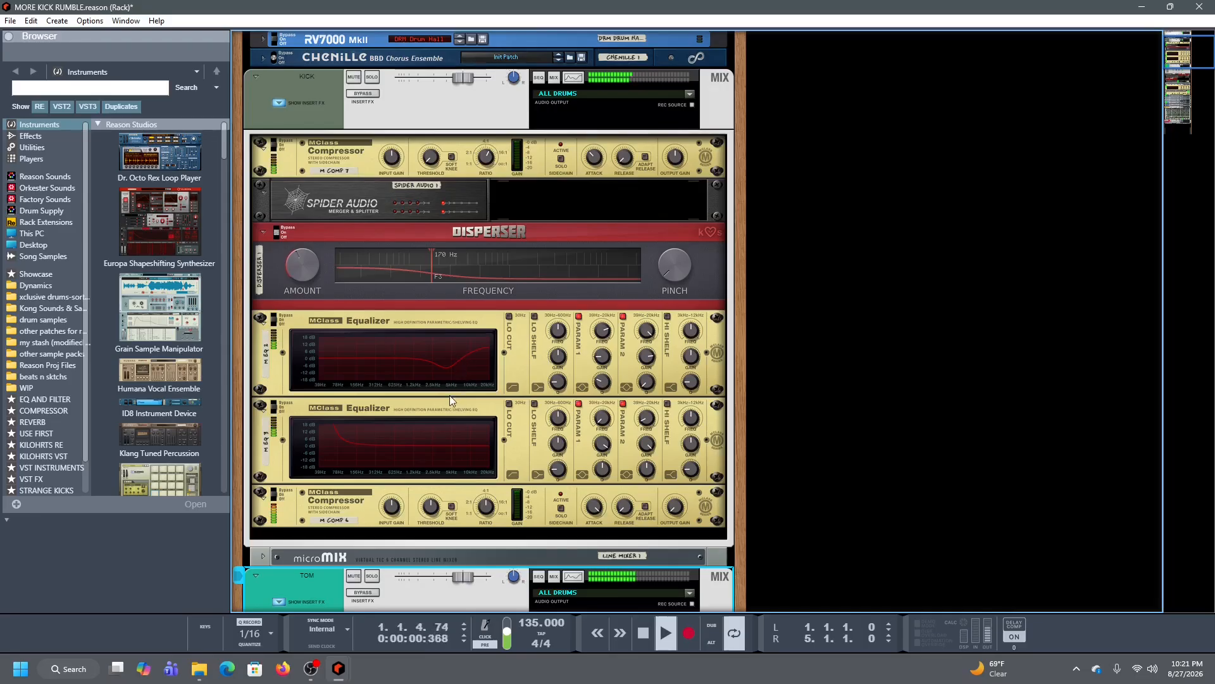
scroll(451, 386, down, 15)
click(333, 392)
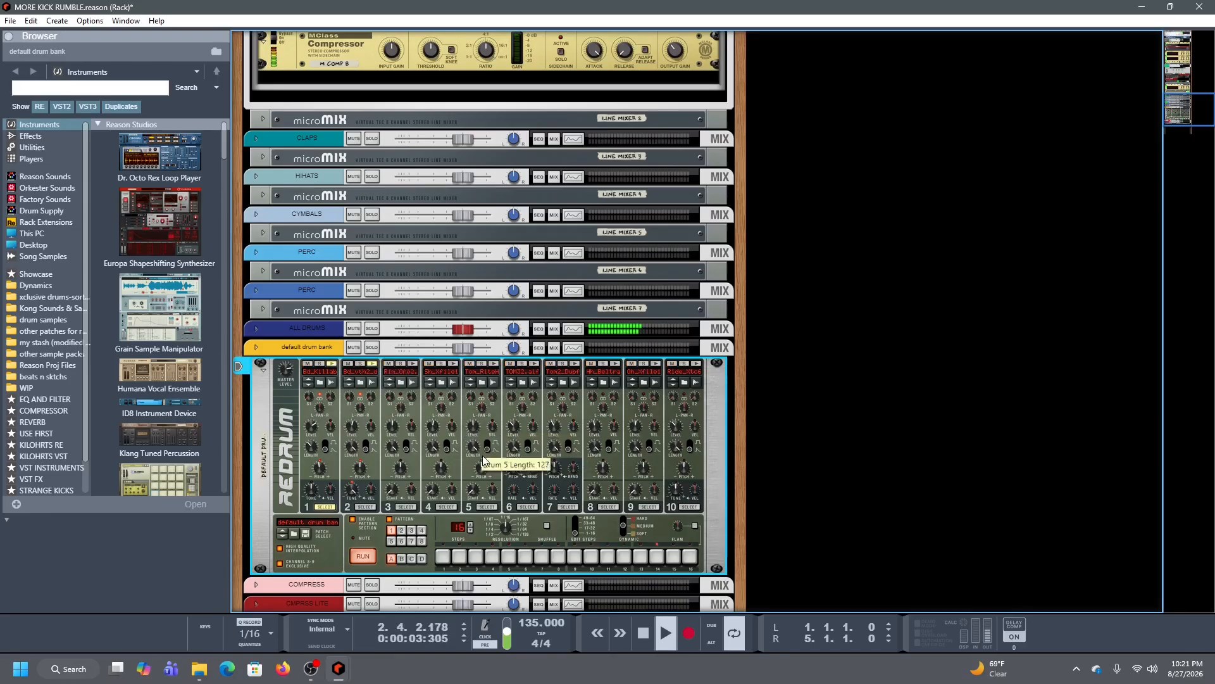
Review the TOM channel's Combinator effects from the filters to the compressor, glance at the kick's effect chain, and return to the Redrum
scroll(481, 457, up, 8)
scroll(479, 453, up, 3)
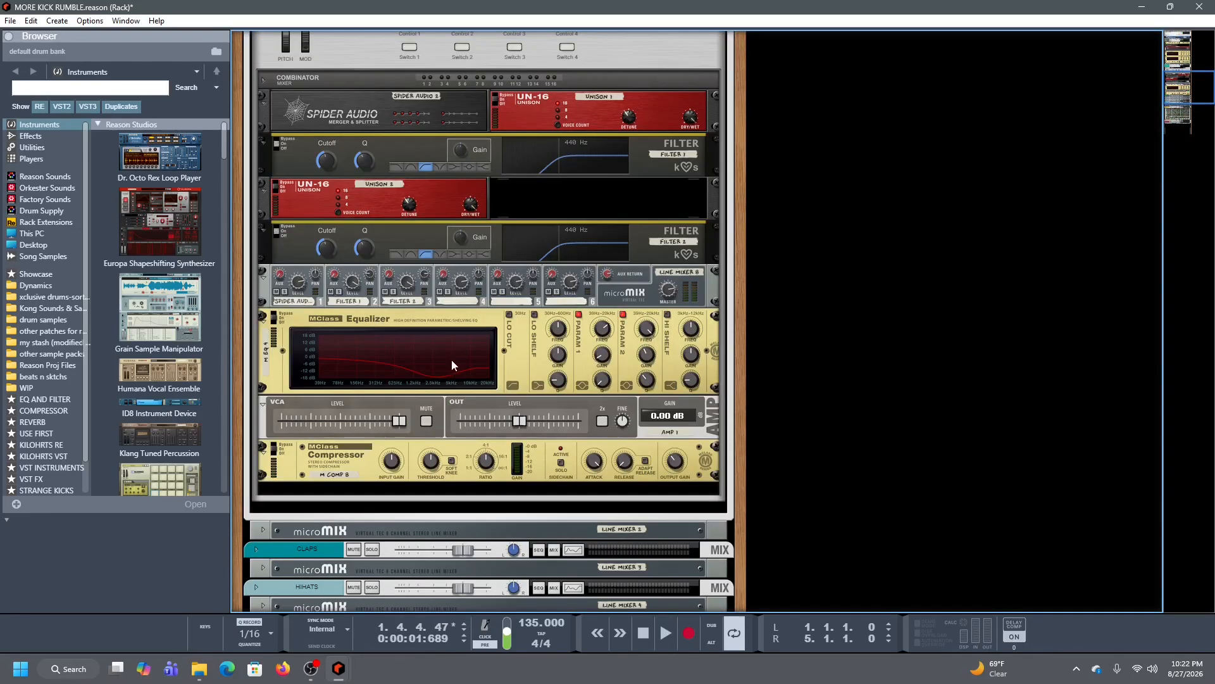
scroll(260, 329, up, 2)
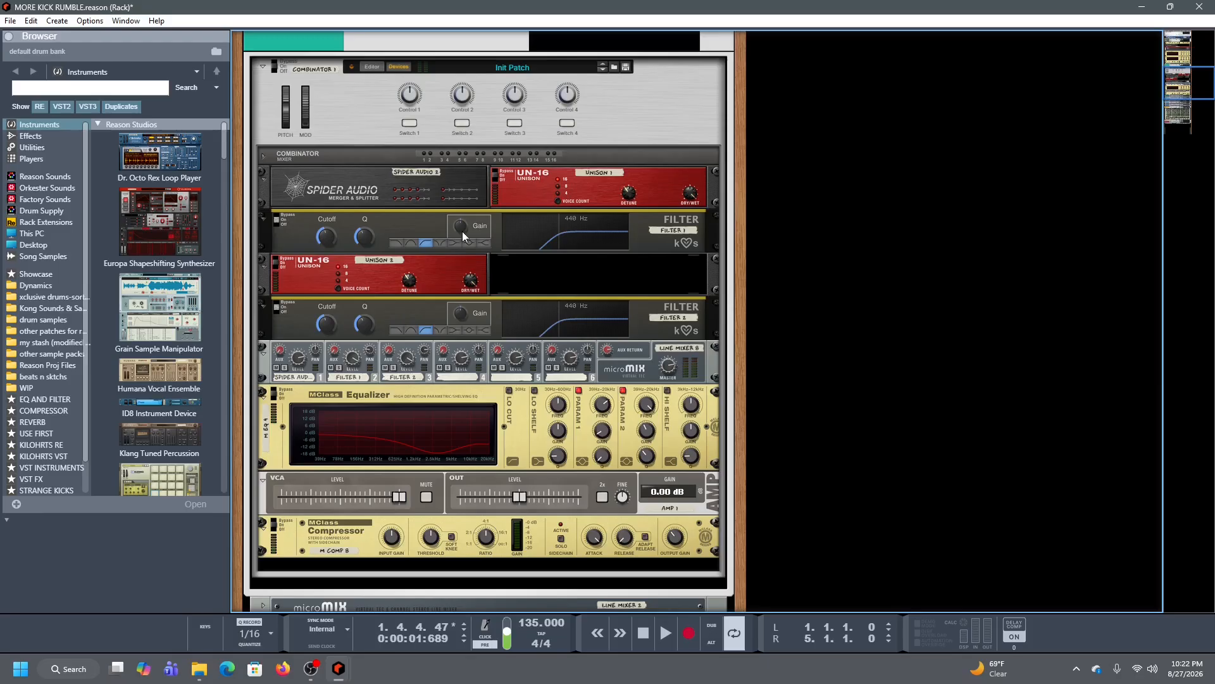
scroll(528, 308, down, 4)
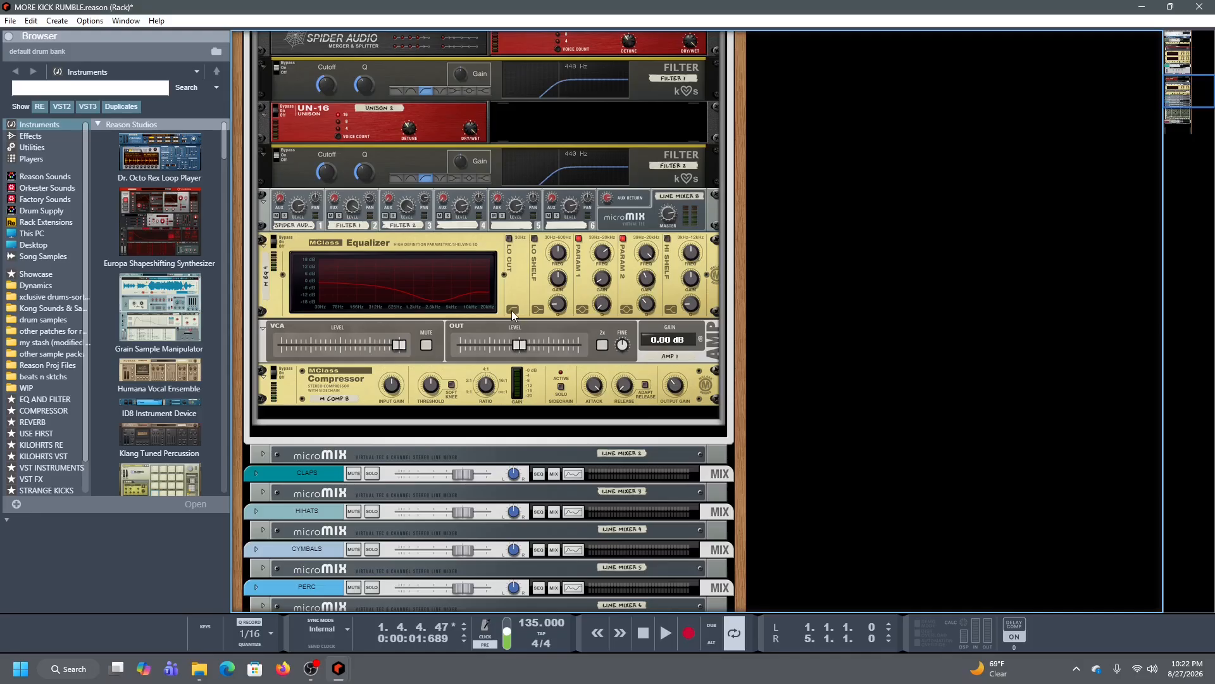
scroll(510, 295, up, 15)
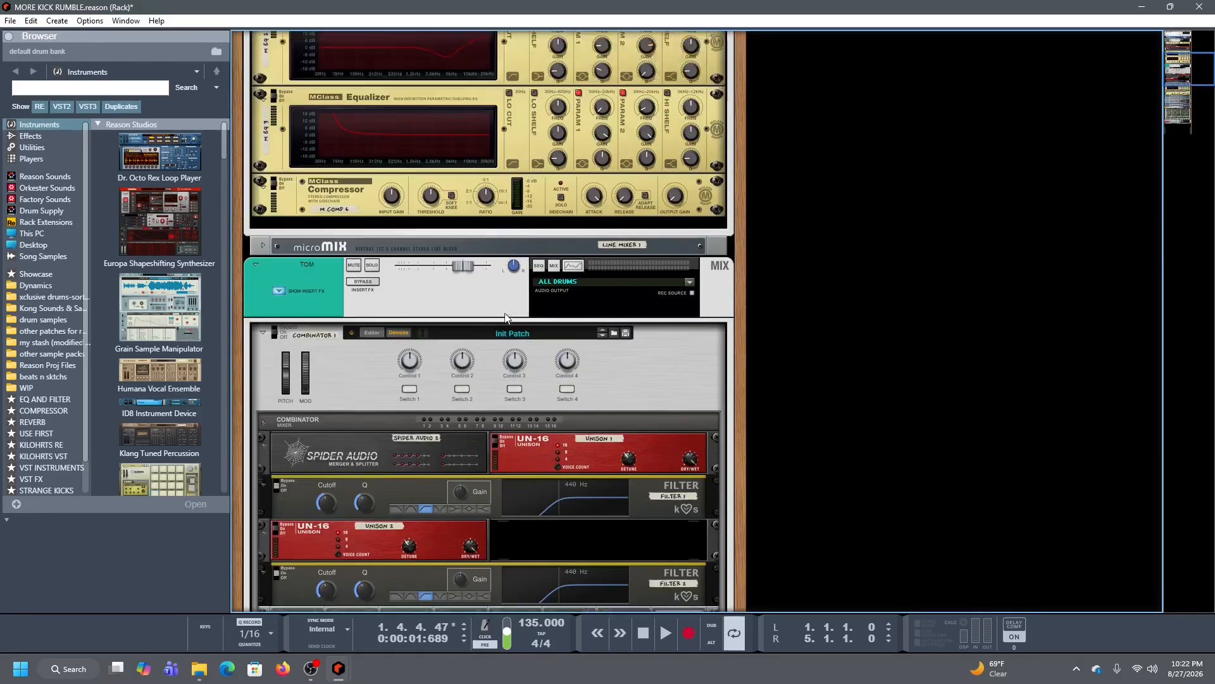
scroll(504, 313, up, 3)
scroll(505, 312, down, 20)
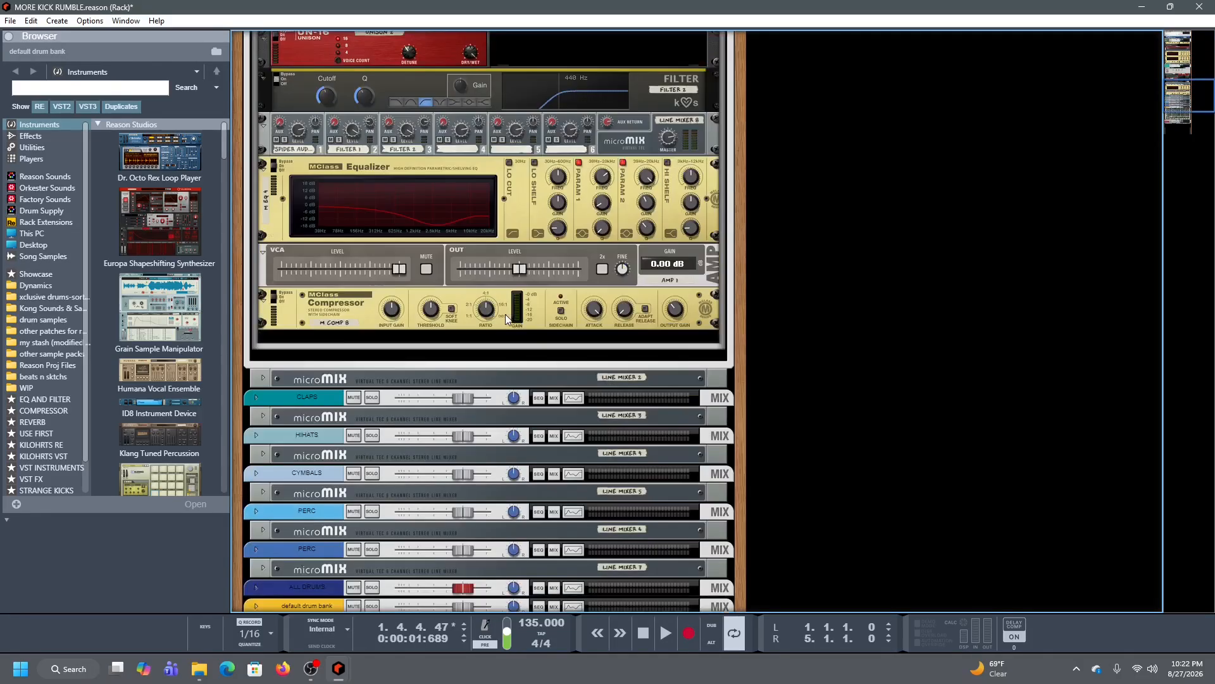
scroll(508, 317, down, 2)
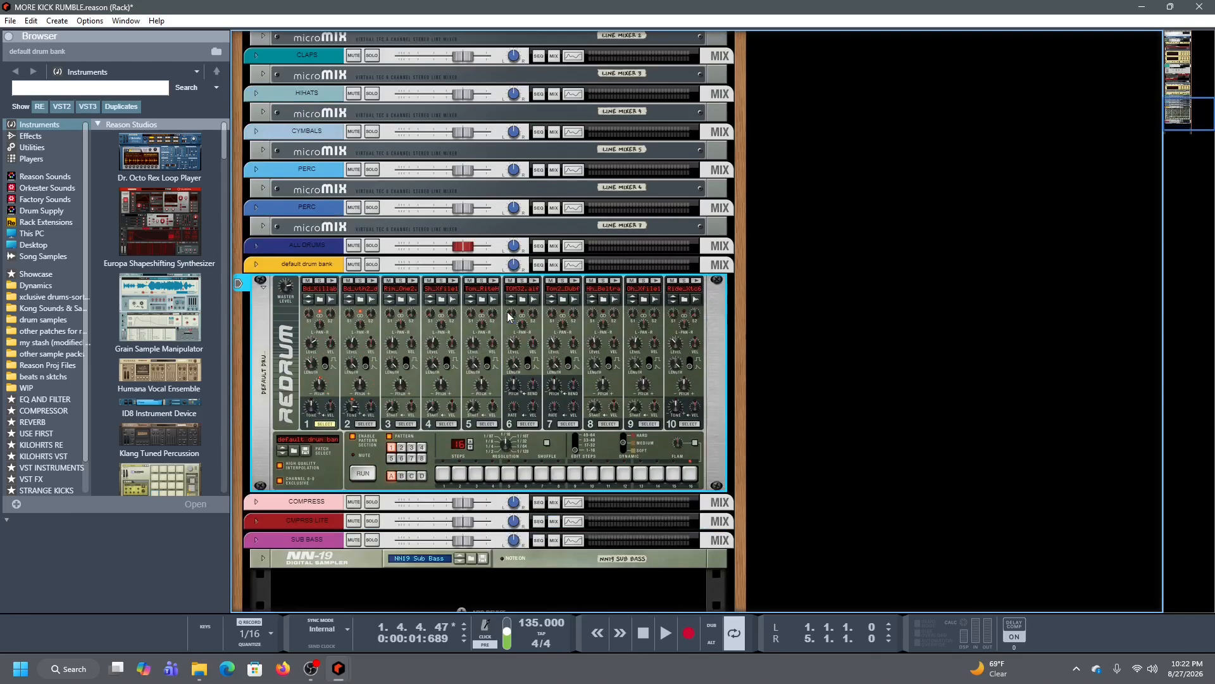
Open the sample browser for Redrum's drum channel 2 and look through the Bass Drums samples around Bd_vth2_defaced.wav
click(361, 303)
scroll(174, 298, up, 10)
mouse_move(224, 432)
mouse_down()
mouse_move(219, 226)
mouse_move(224, 457)
mouse_move(224, 429)
mouse_move(222, 443)
mouse_up()
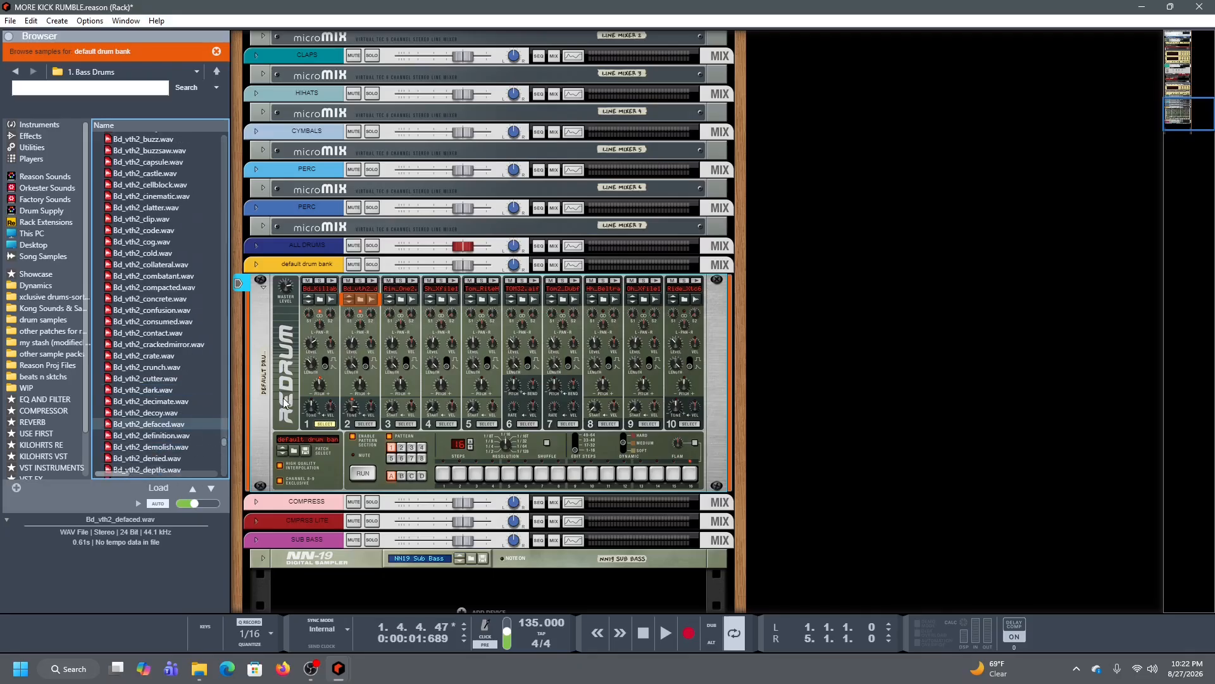
scroll(146, 397, down, 3)
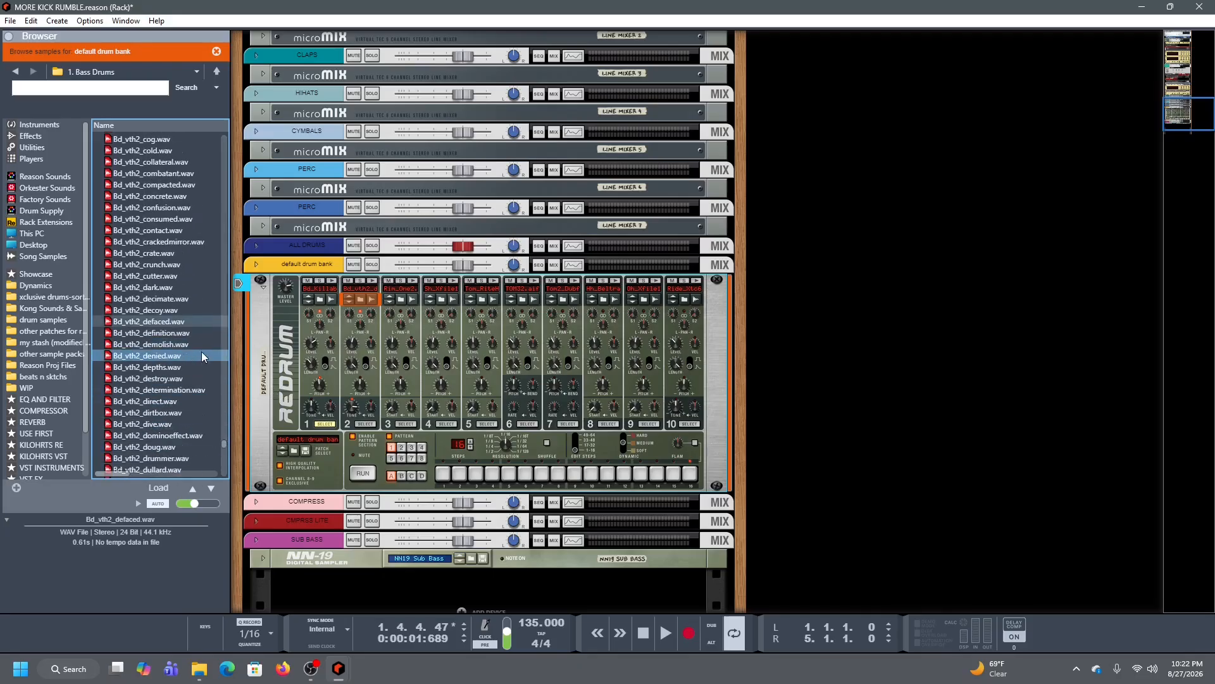
Play the song and audition sample selection on Redrum's drum channel 2
key(space)
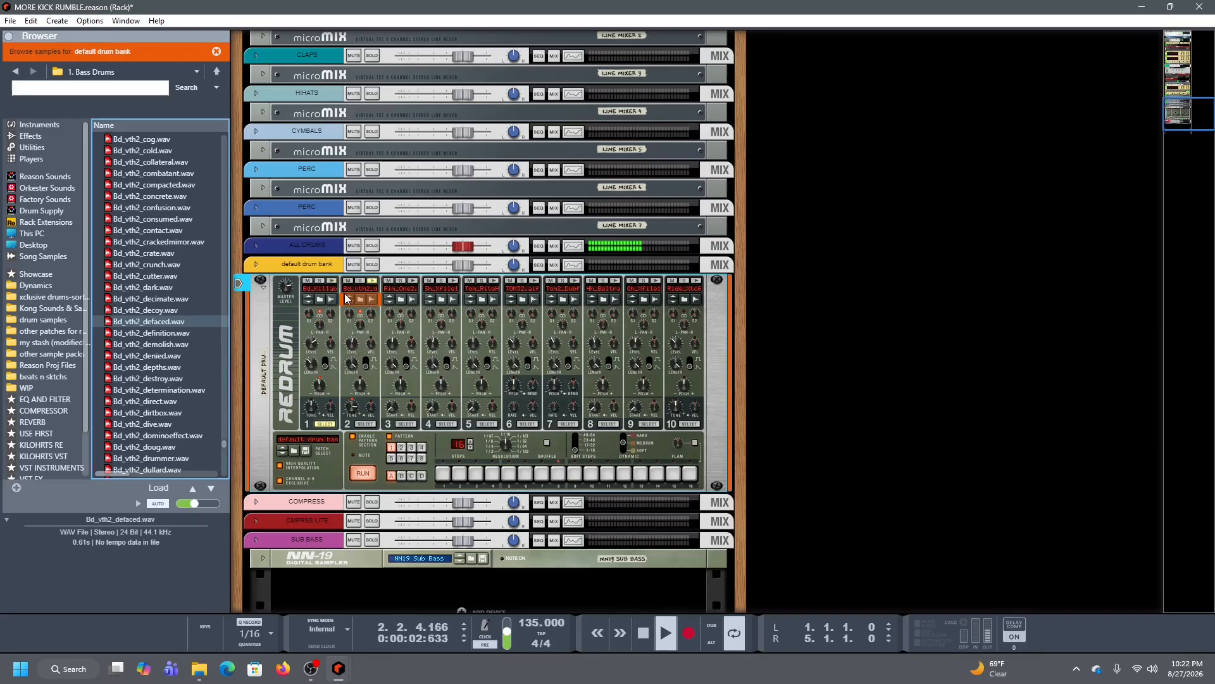
click(348, 296)
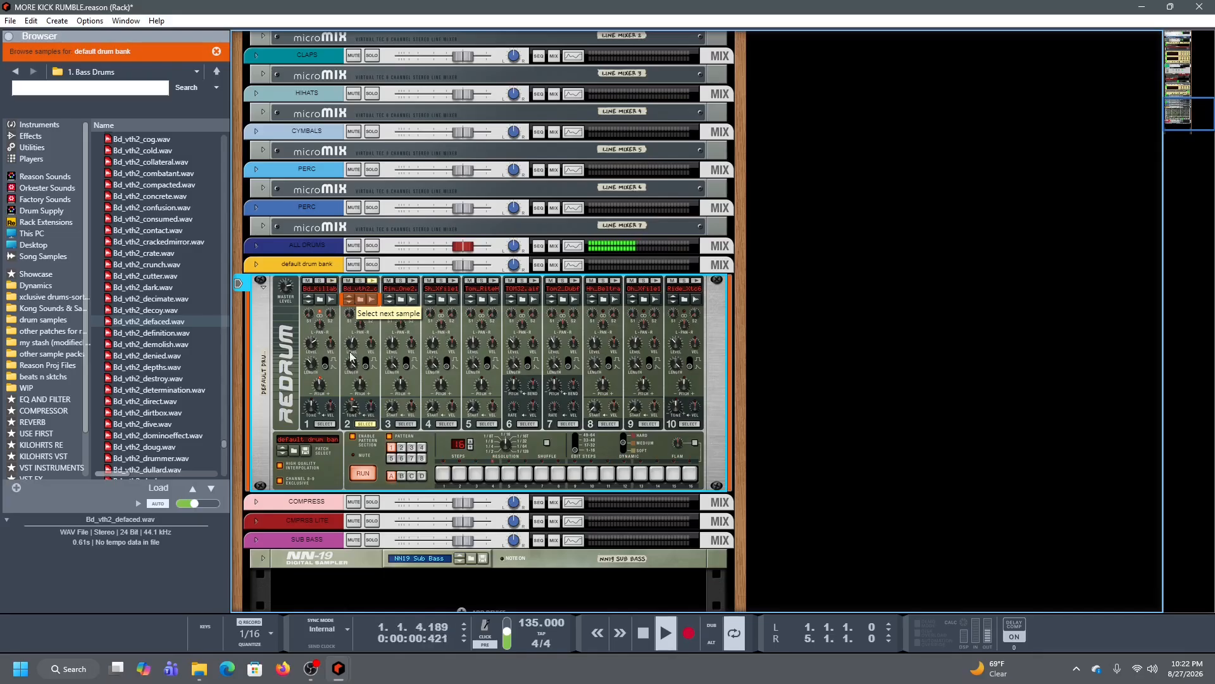
drag(364, 391, 376, 324)
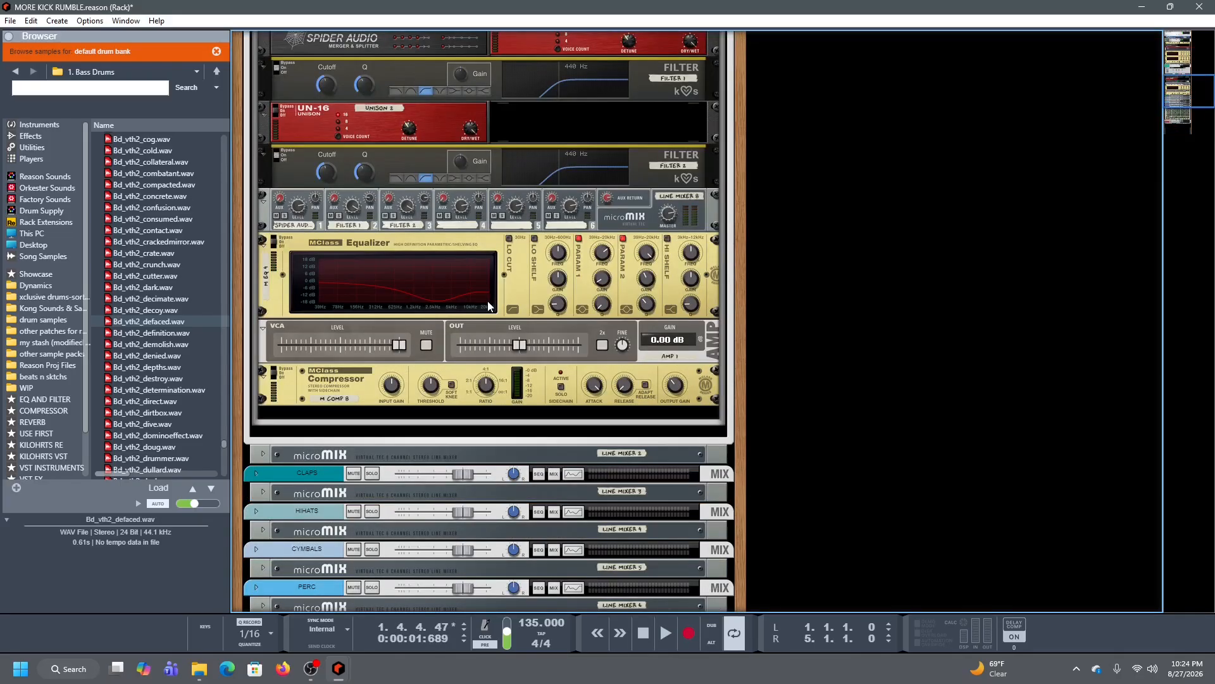
Inspect the TOM Combinator's rear cabling against its front panel, and look over the kick's effect chain above it
scroll(486, 301, up, 5)
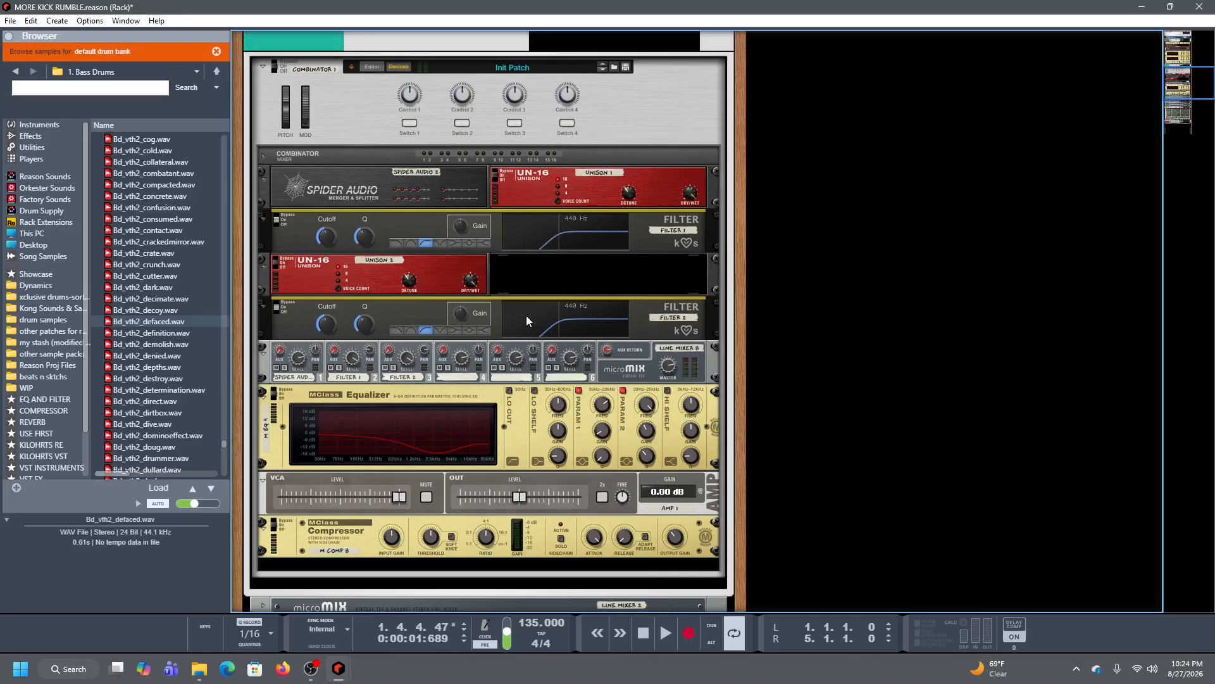
key(Tab)
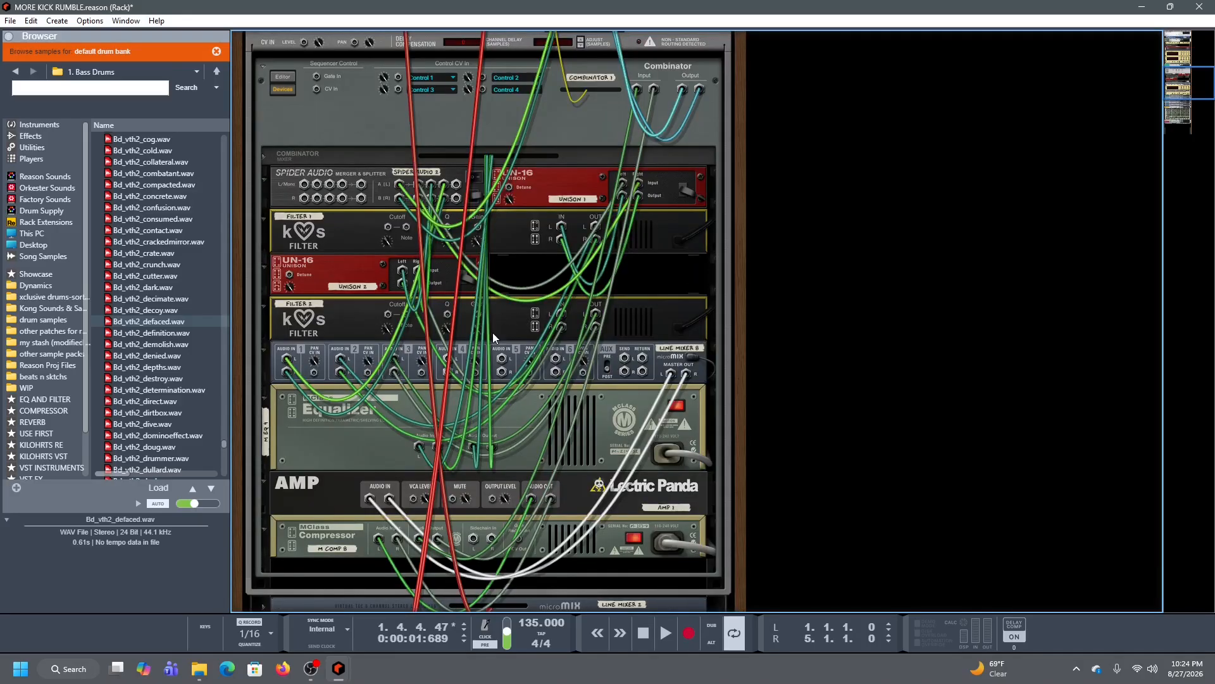
key(Tab)
key(Tab)
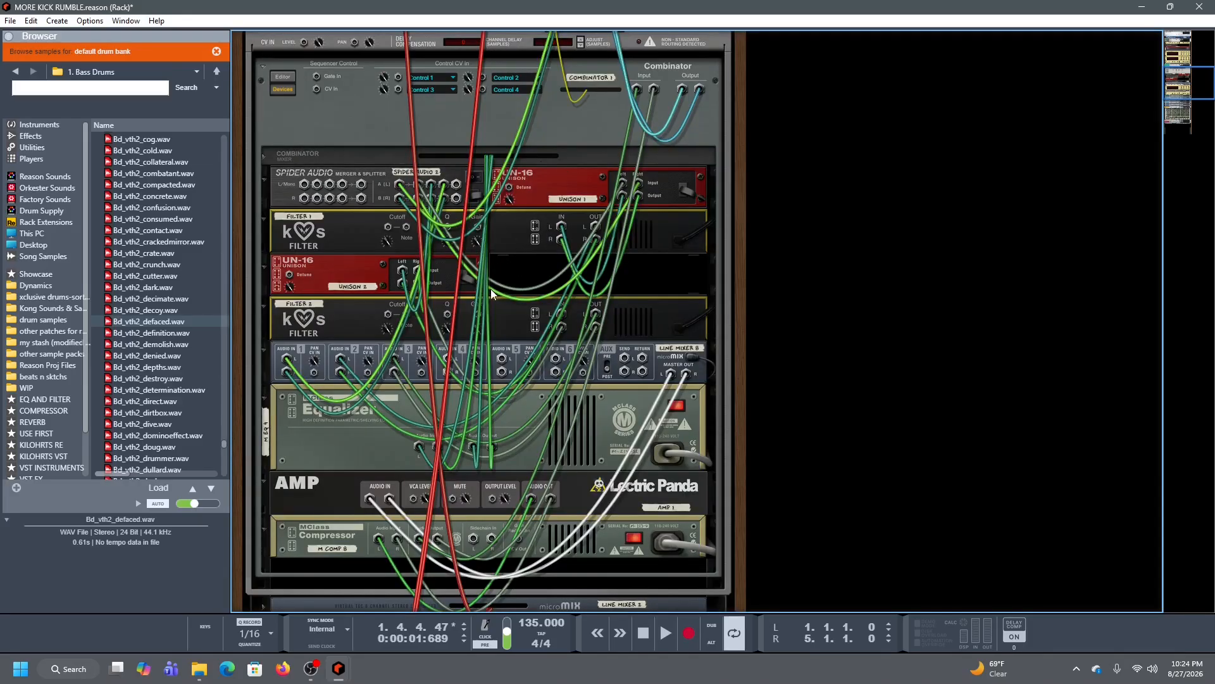
key(Tab)
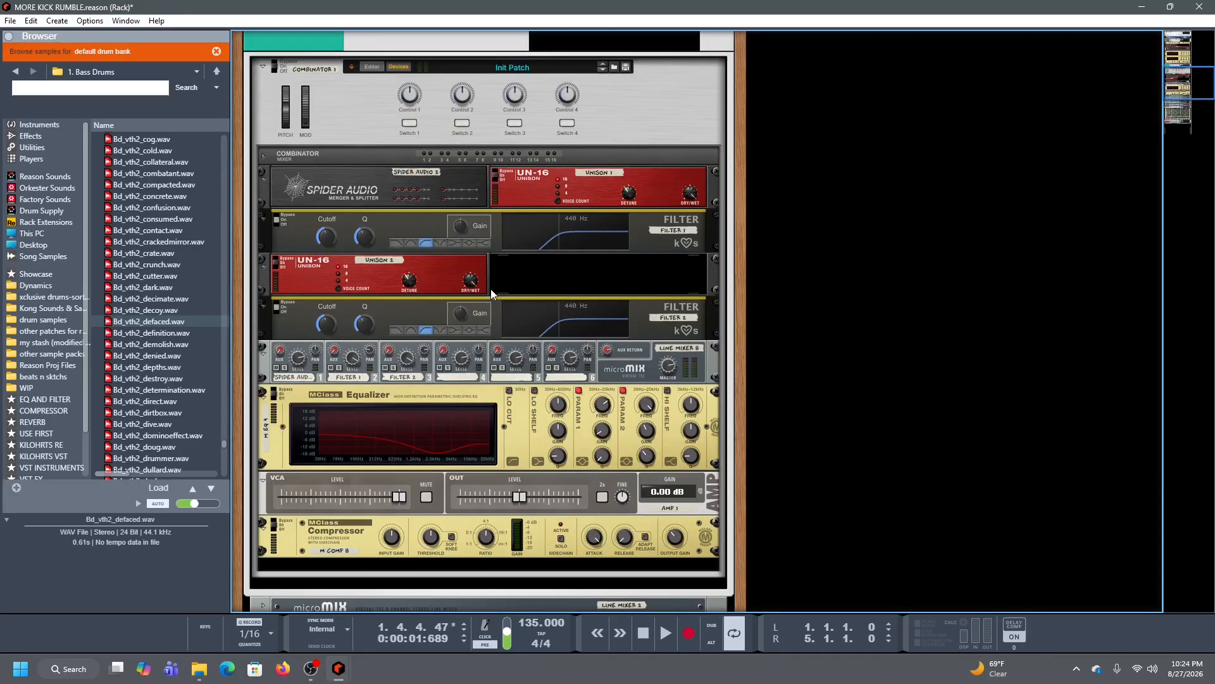
scroll(487, 290, up, 3)
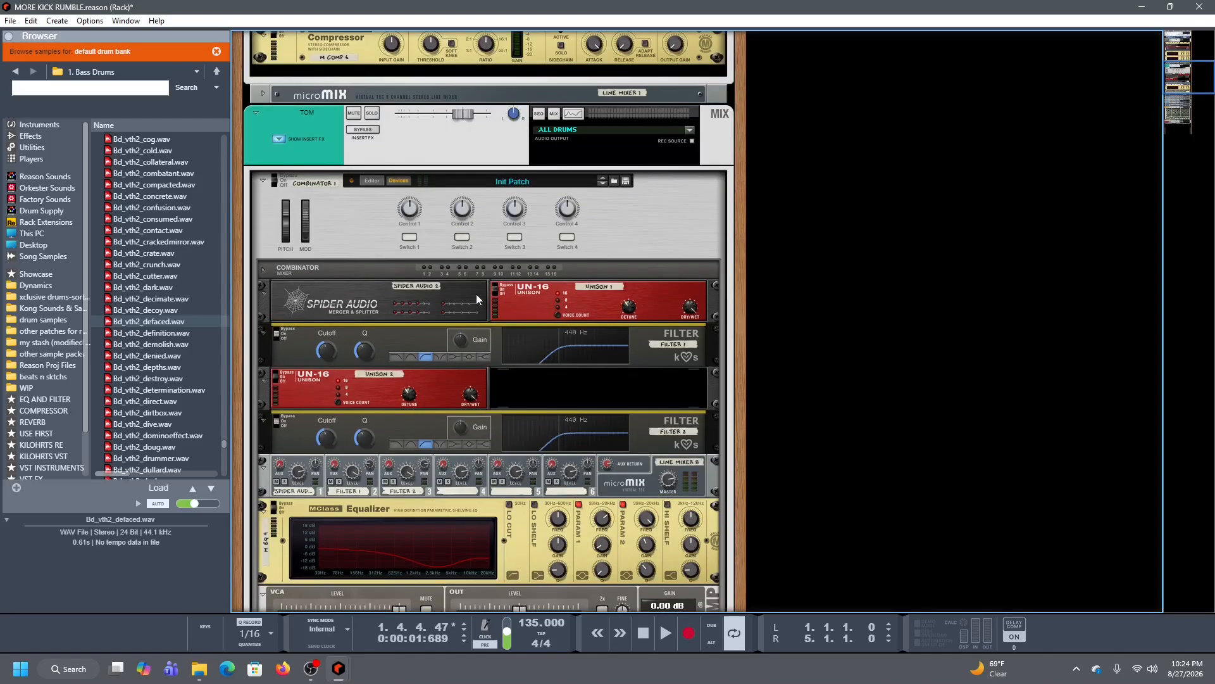
scroll(461, 298, up, 10)
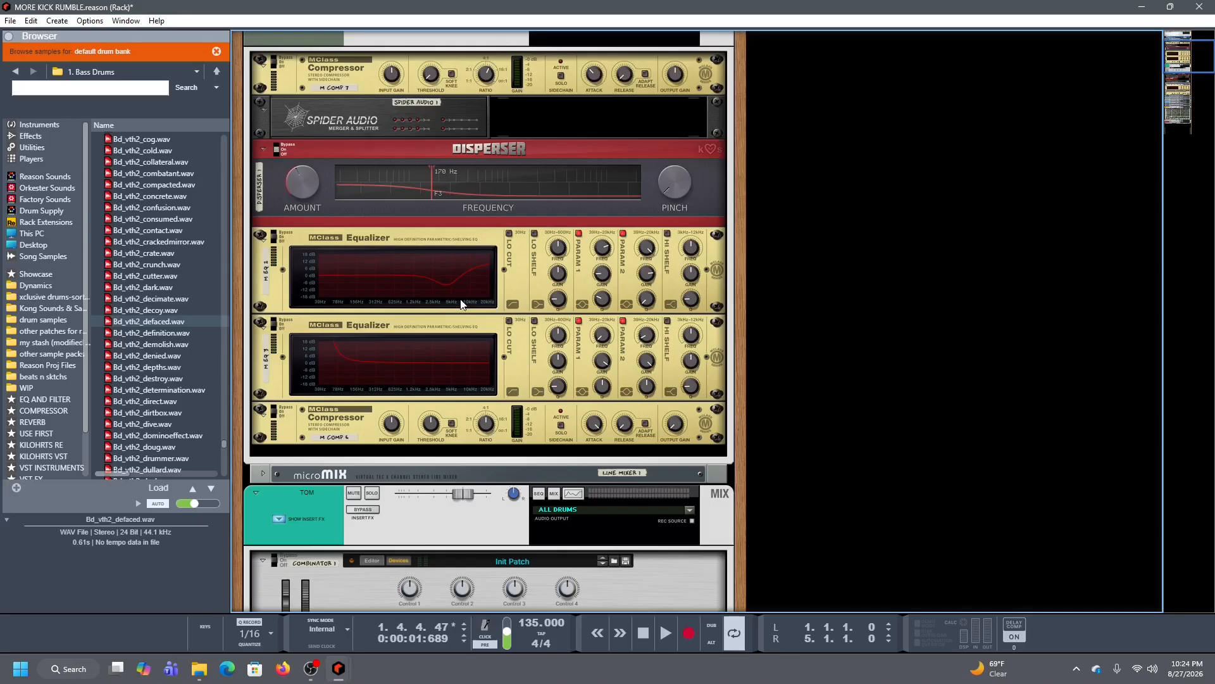